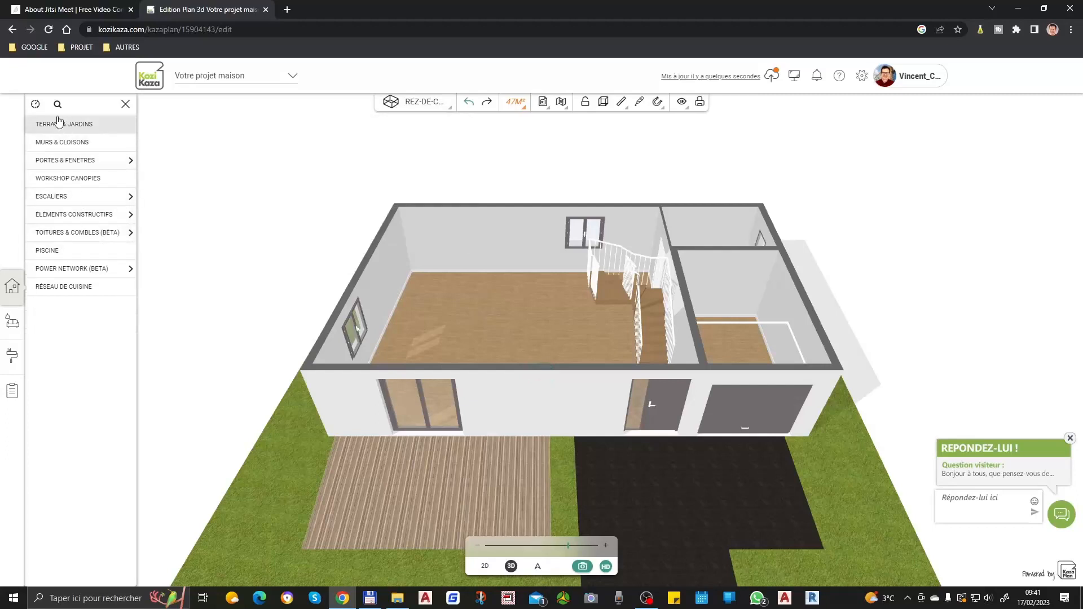
# Step: Bring up the Luxens paint collection among the decoration materials
pyautogui.click(125, 104)
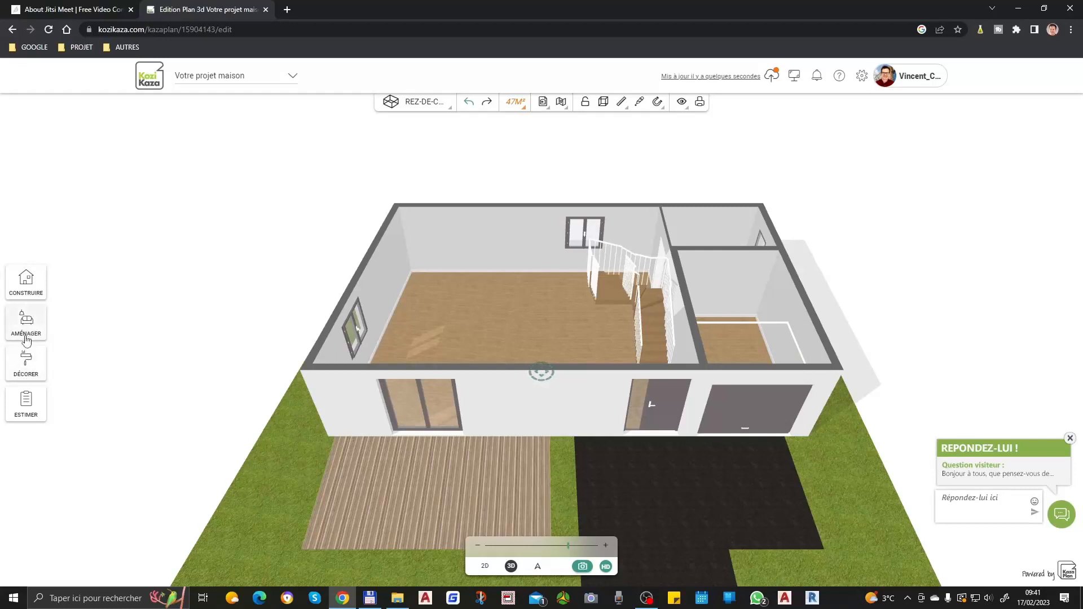
pyautogui.click(26, 360)
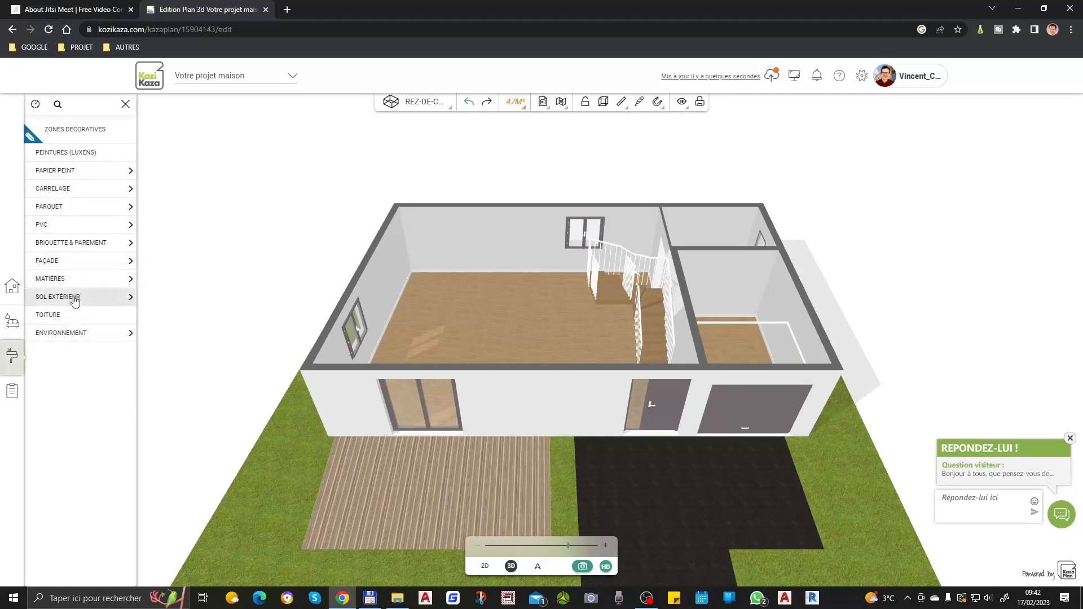
pyautogui.click(81, 161)
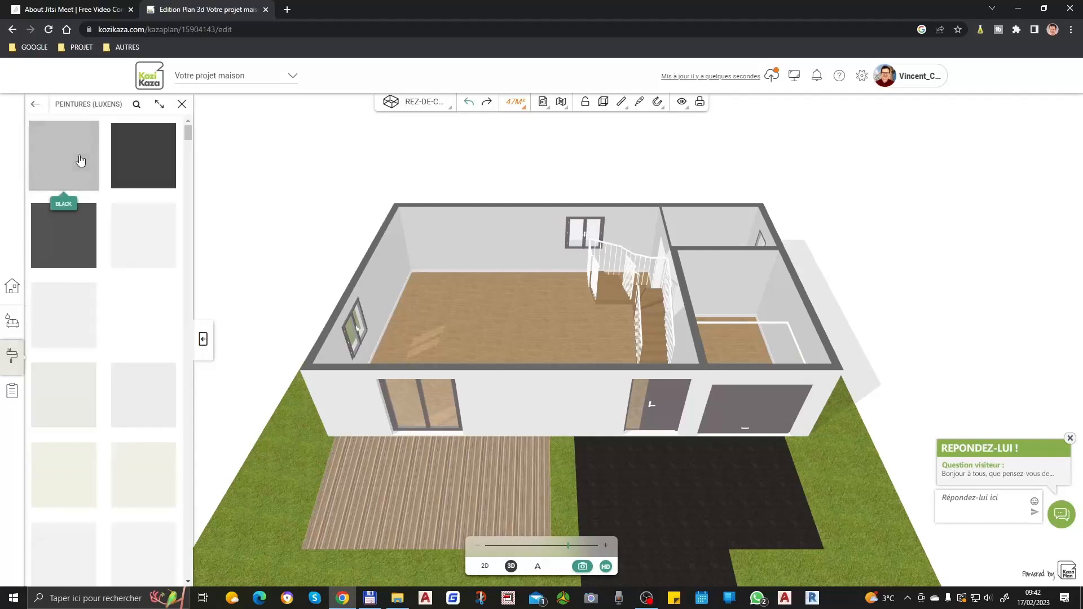
pyautogui.click(142, 245)
pyautogui.scroll(3, 435, 201)
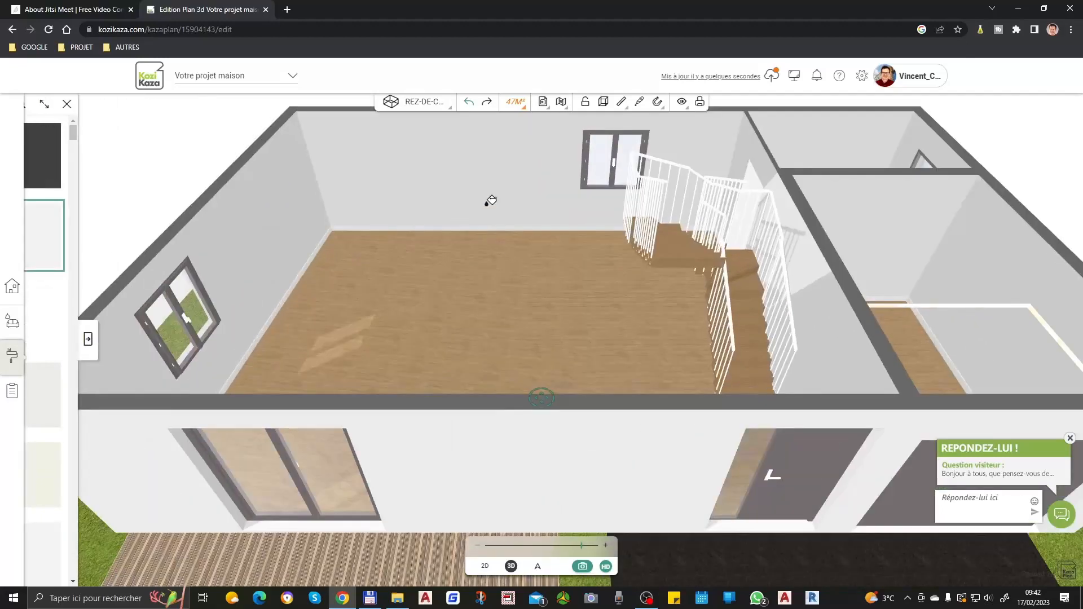
pyautogui.scroll(-5, 568, 134)
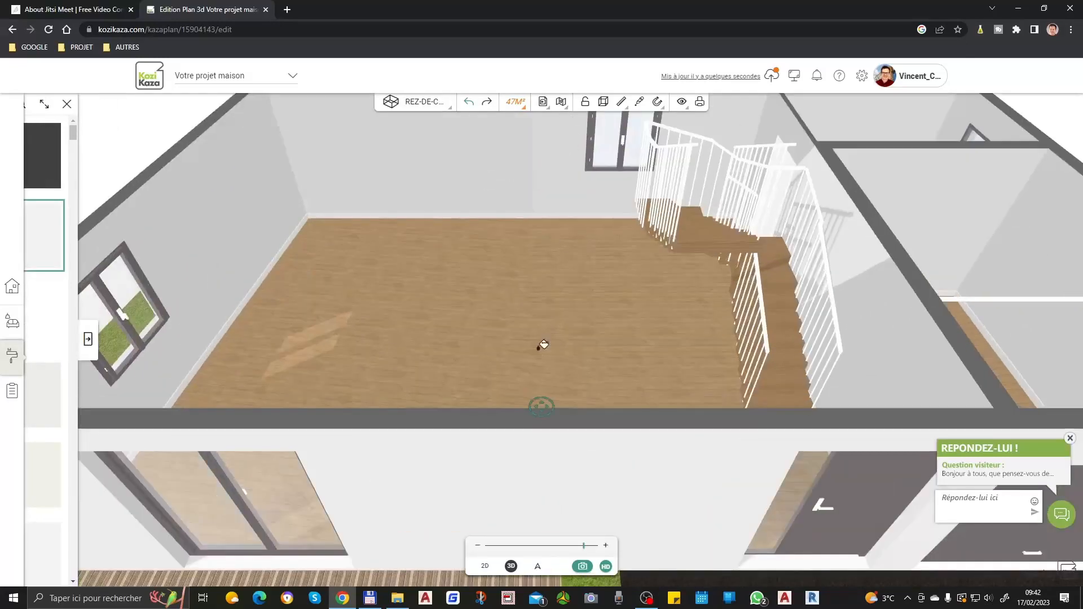
pyautogui.scroll(4, 587, 184)
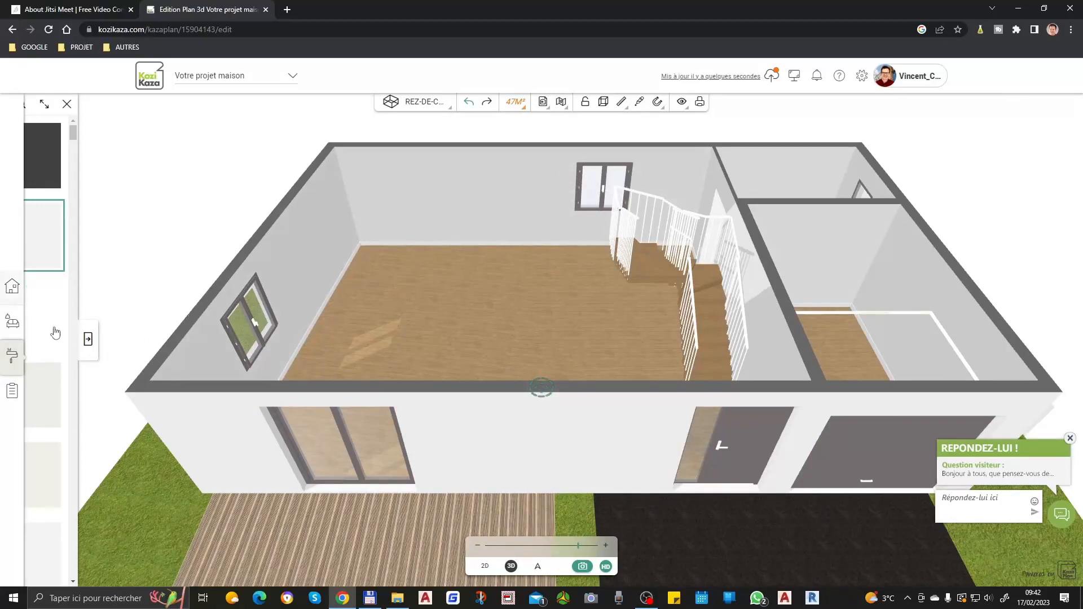
pyautogui.click(88, 339)
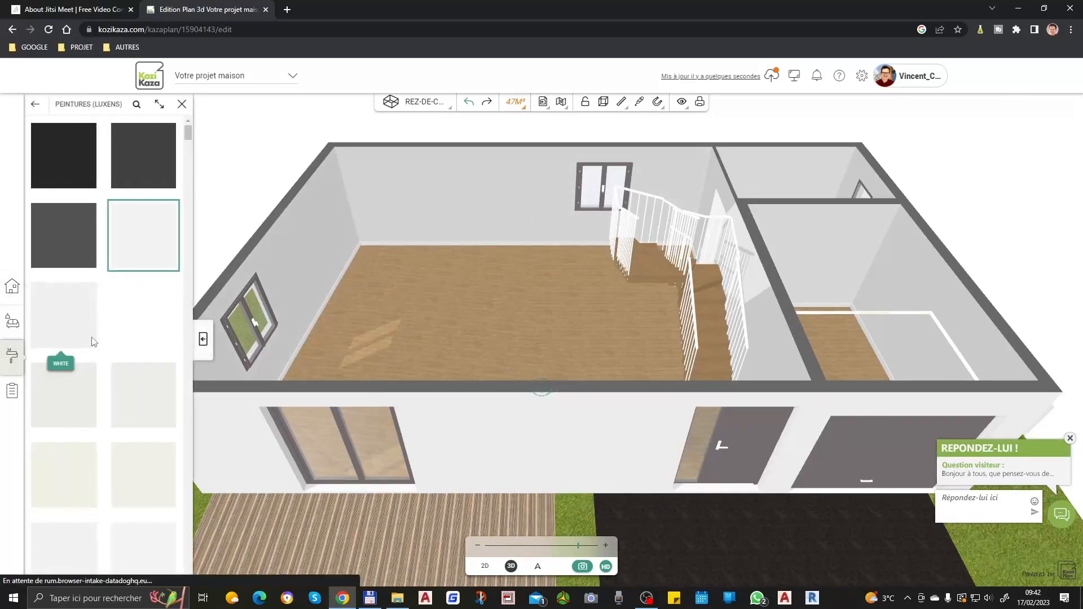
# Step: Paint the inside of the living room's front wall, around the patio door, with the pale cream-green Luxens paint
pyautogui.click(75, 489)
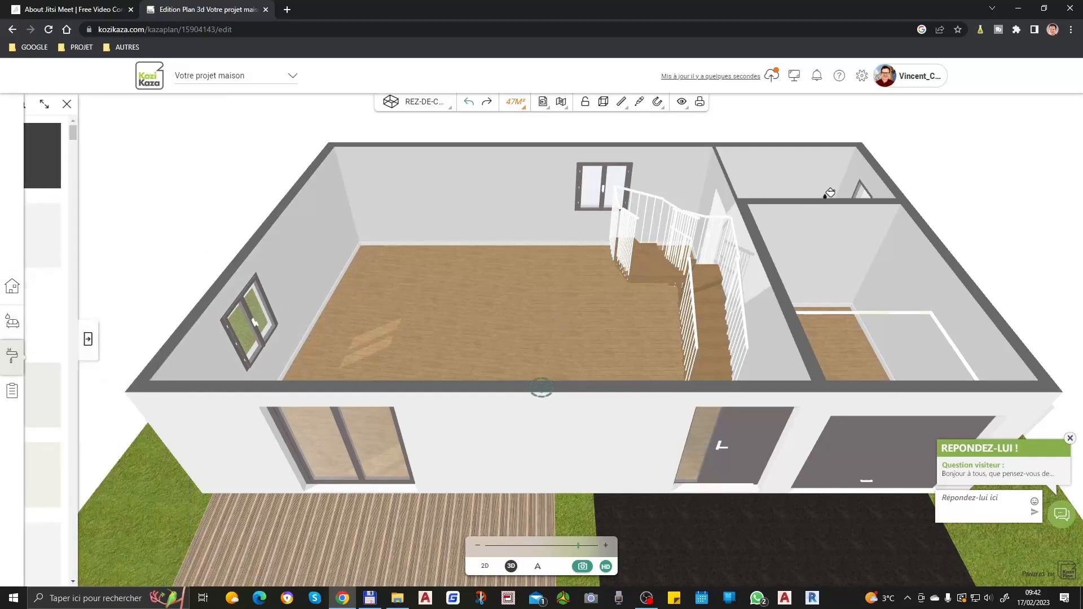
pyautogui.scroll(3, 829, 193)
pyautogui.scroll(-5, 706, 399)
pyautogui.moveTo(453, 305); pyautogui.dragTo(1080, 244)
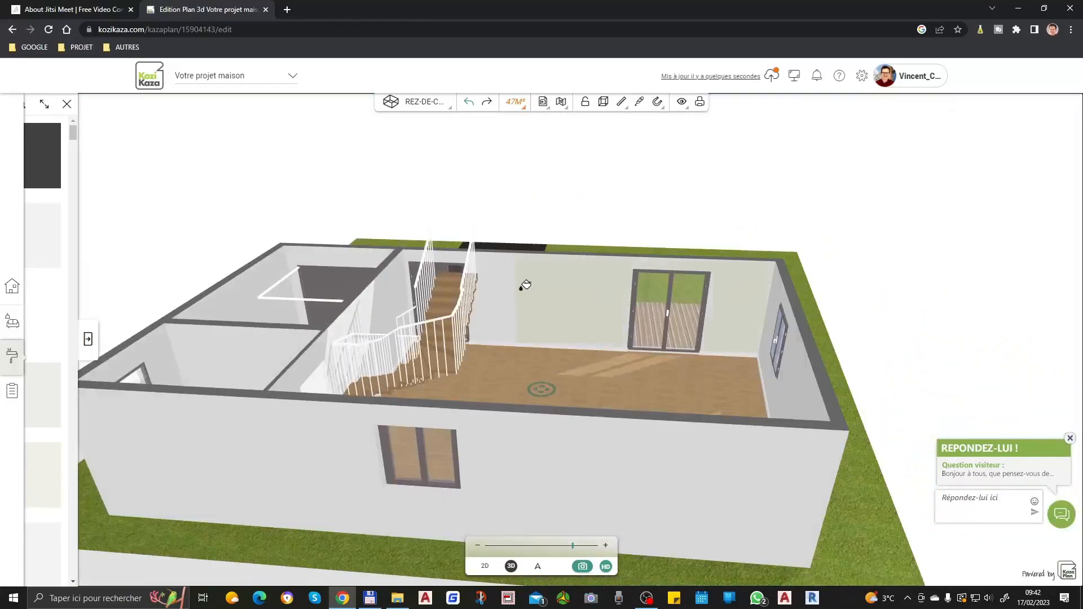
pyautogui.scroll(2, 336, 233)
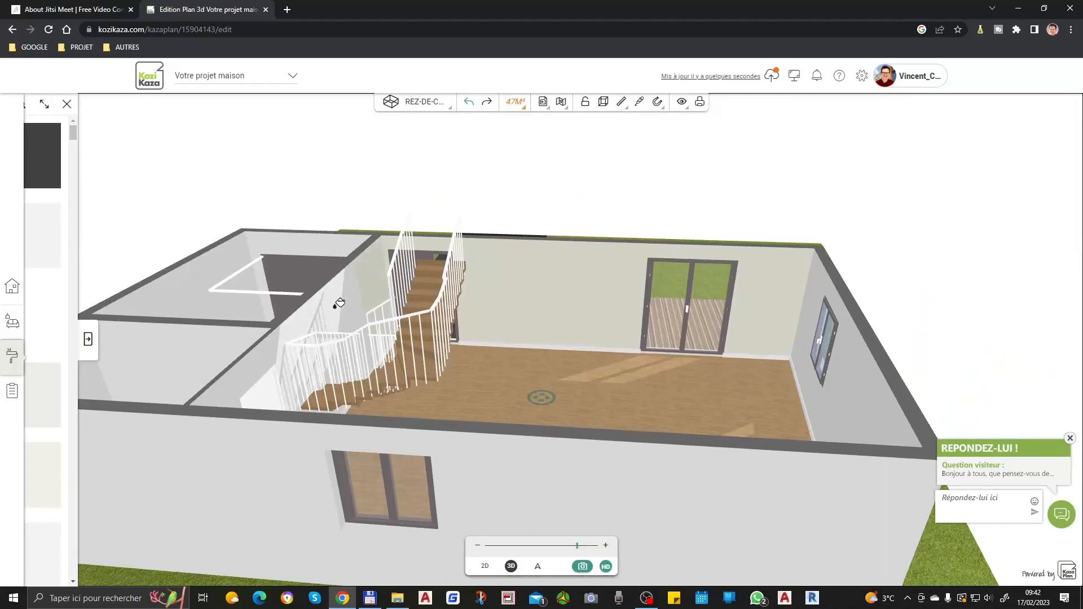
pyautogui.moveTo(493, 338); pyautogui.dragTo(392, 378)
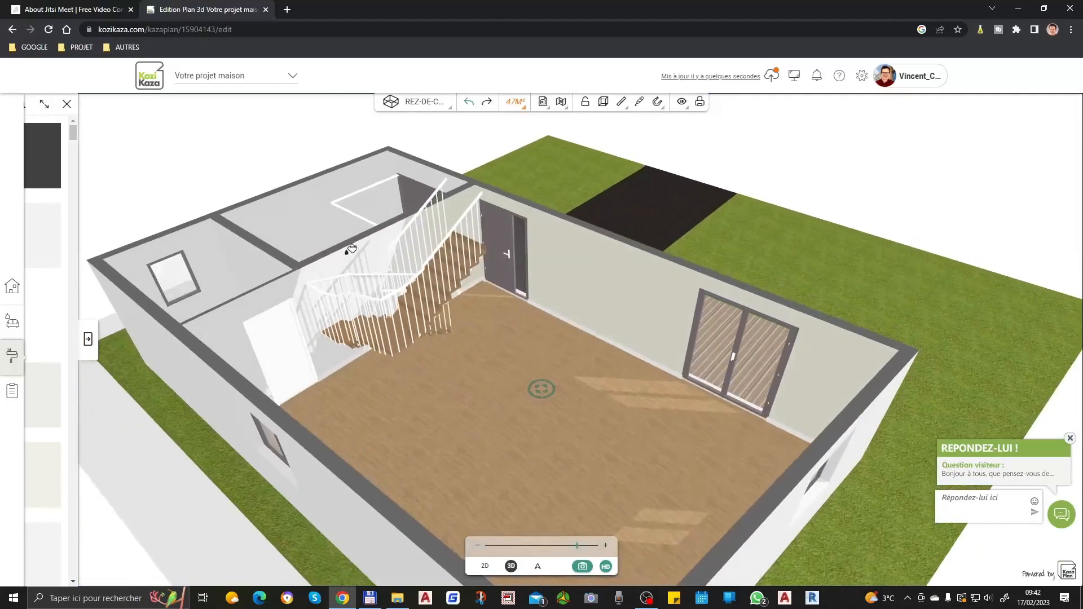
# Step: Paint the living room's partition wall behind the staircase and around the inner door in the same pale cream-green
pyautogui.scroll(2, 347, 249)
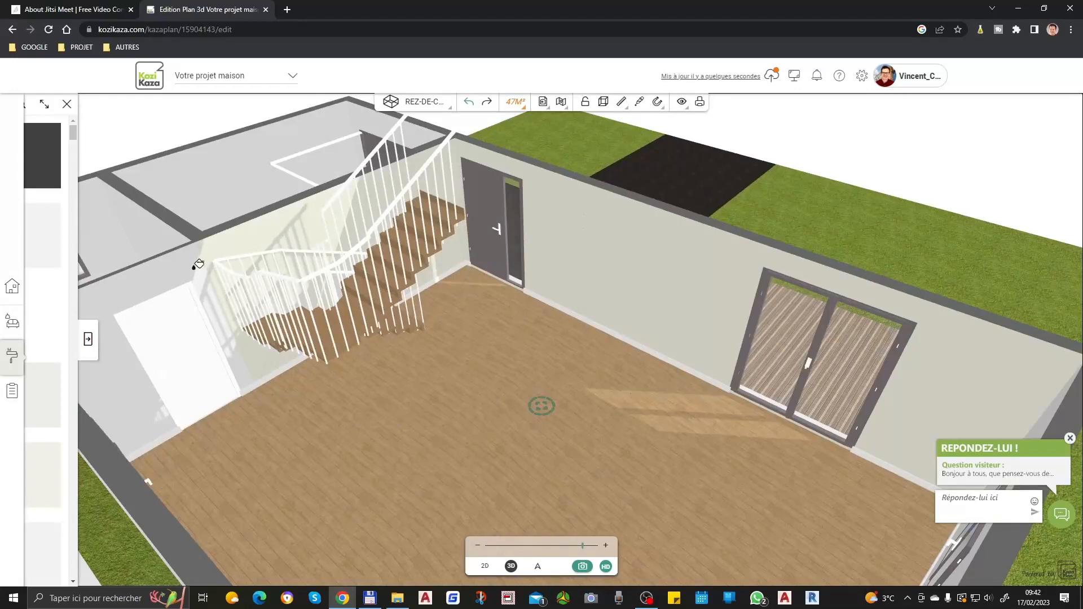
pyautogui.moveTo(469, 405); pyautogui.dragTo(255, 270)
pyautogui.click(203, 290)
pyautogui.scroll(-5, 369, 437)
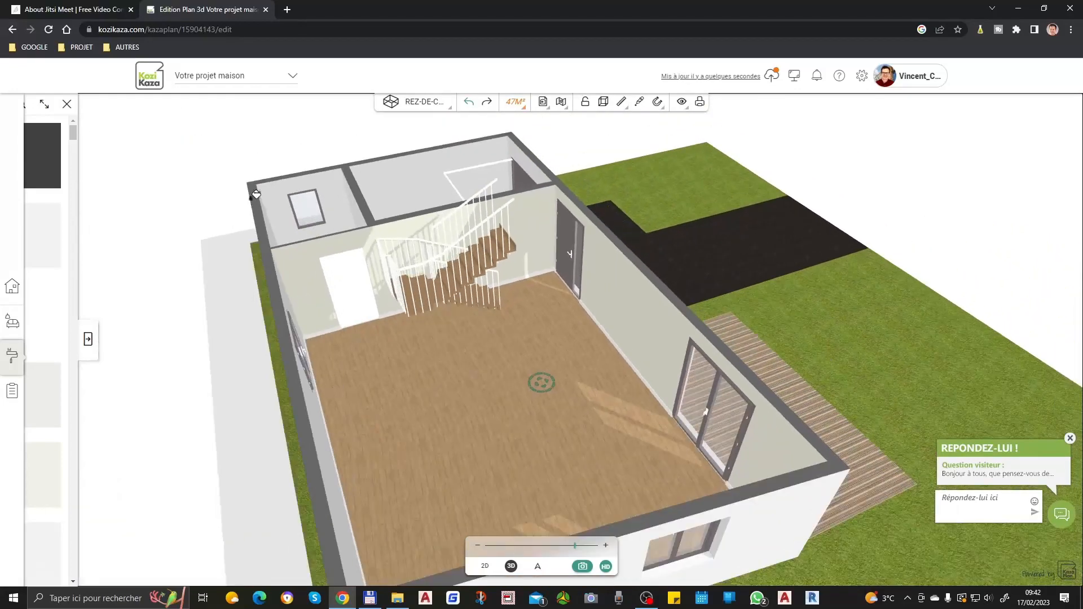
# Step: Paint the walls of the small tiled room with a pale lavender Luxens paint
pyautogui.scroll(5, 255, 196)
pyautogui.scroll(-3, 426, 423)
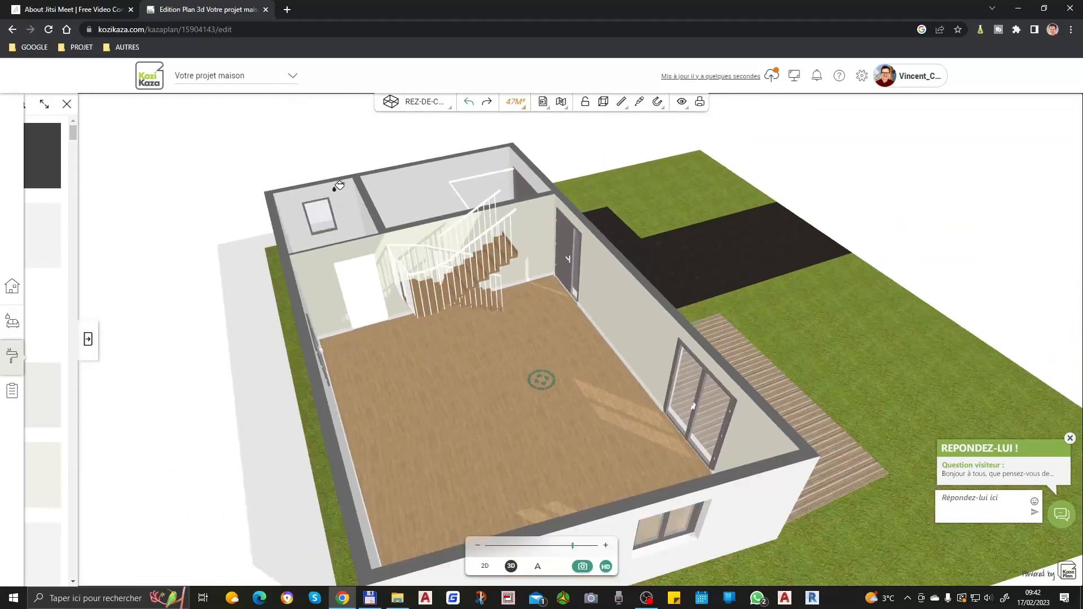
pyautogui.moveTo(407, 216); pyautogui.dragTo(335, 298)
pyautogui.moveTo(543, 361); pyautogui.dragTo(386, 141)
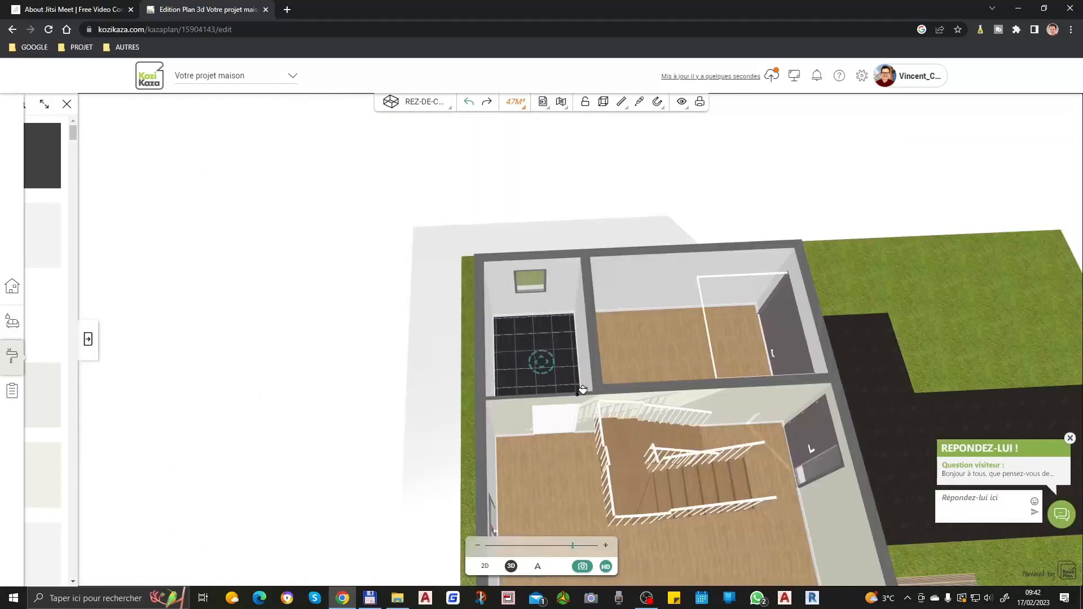
pyautogui.moveTo(452, 242); pyautogui.dragTo(459, 323)
pyautogui.scroll(3, 459, 322)
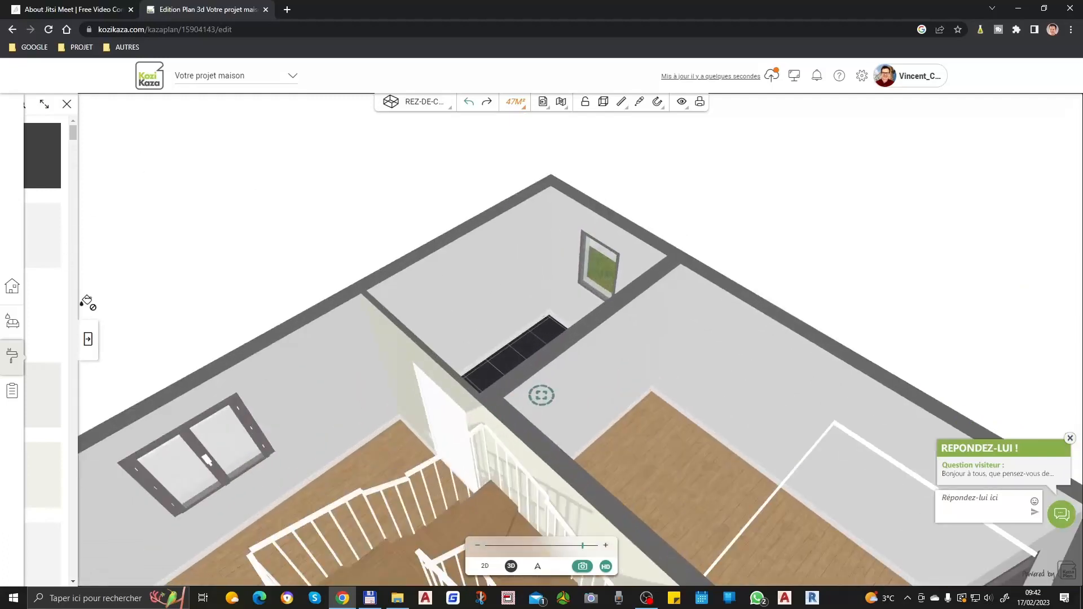
pyautogui.click(89, 341)
pyautogui.scroll(-4, 113, 361)
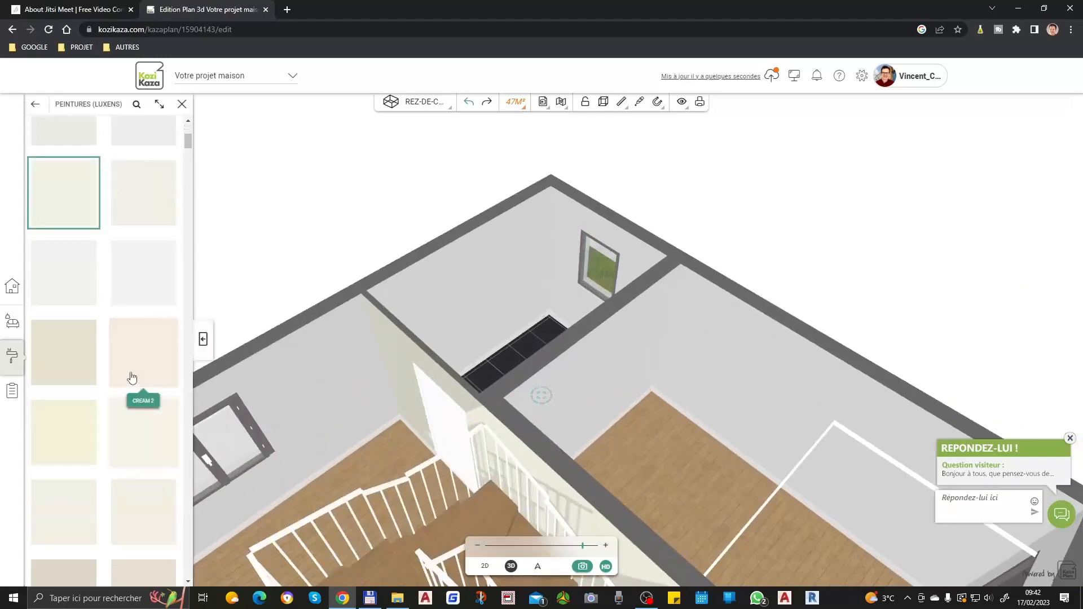
pyautogui.click(141, 423)
pyautogui.click(522, 260)
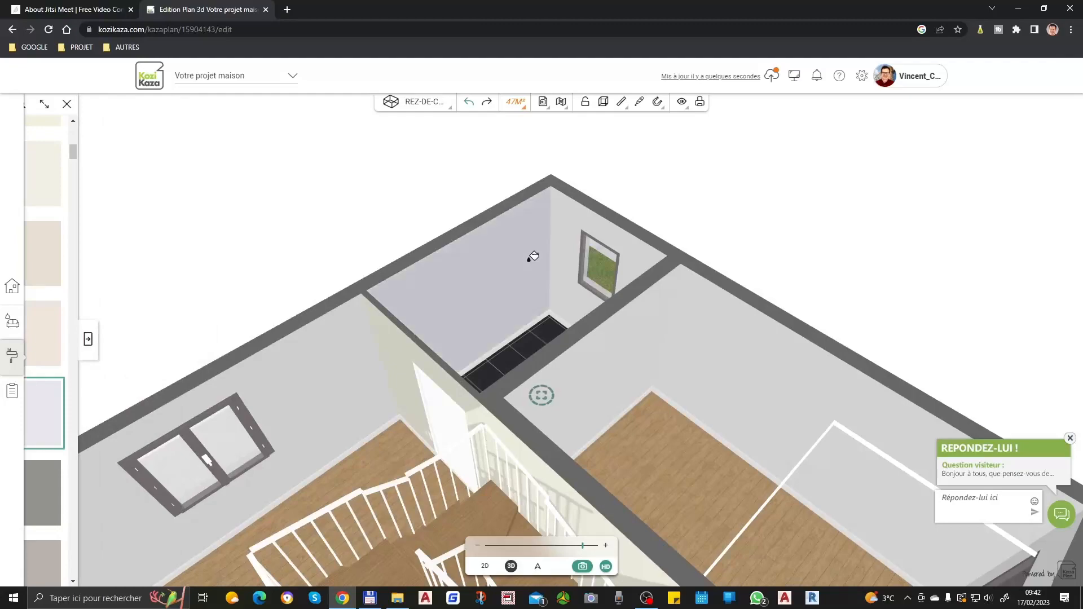
pyautogui.moveTo(566, 223)
pyautogui.mouseDown()
pyautogui.moveTo(530, 316)
pyautogui.moveTo(733, 351)
pyautogui.moveTo(750, 300)
pyautogui.mouseUp()
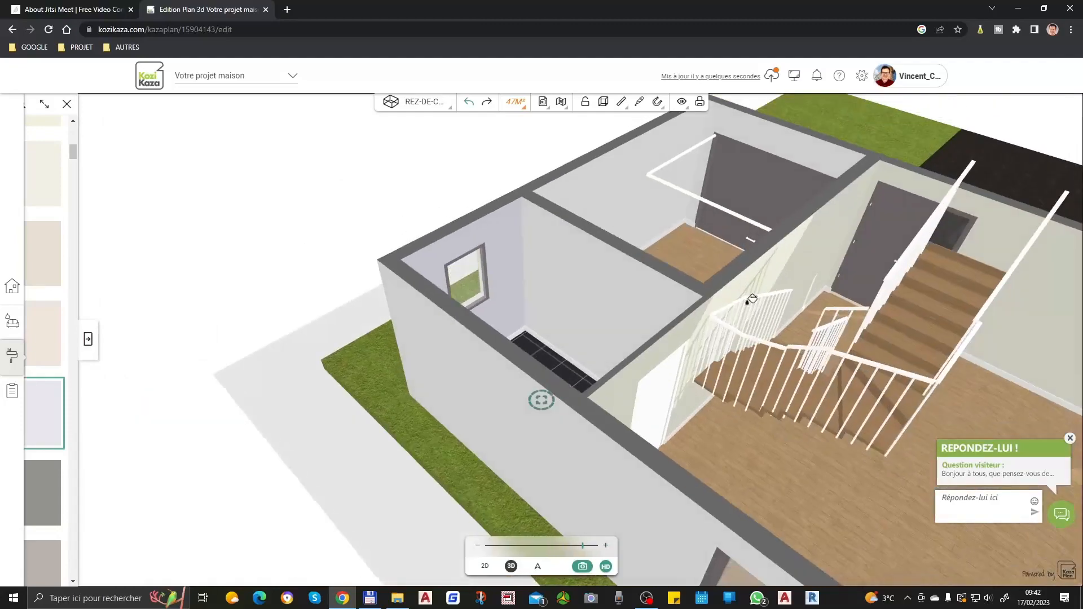
pyautogui.click(615, 277)
# Step: Switch from the Luxens paints to the metal materials for refinishing the living room's rear window
pyautogui.moveTo(541, 319)
pyautogui.mouseDown()
pyautogui.moveTo(701, 360)
pyautogui.moveTo(425, 390)
pyautogui.moveTo(319, 306)
pyautogui.moveTo(357, 329)
pyautogui.moveTo(554, 316)
pyautogui.moveTo(430, 296)
pyautogui.moveTo(102, 282)
pyautogui.moveTo(268, 282)
pyautogui.moveTo(153, 271)
pyautogui.mouseUp()
pyautogui.scroll(-3, 1006, 294)
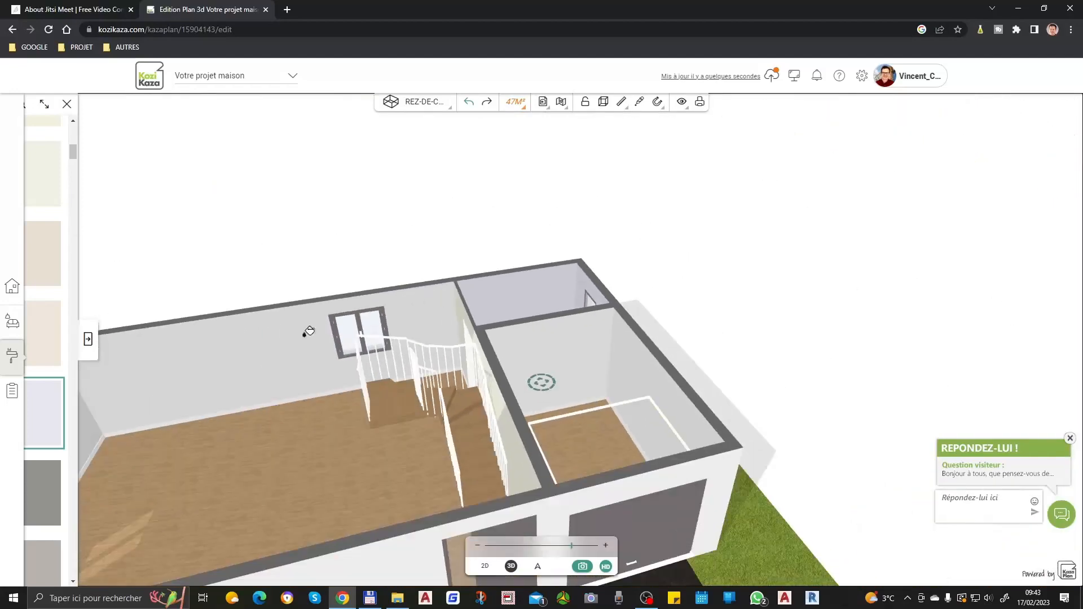
pyautogui.moveTo(288, 356); pyautogui.dragTo(364, 339)
pyautogui.scroll(3, 300, 371)
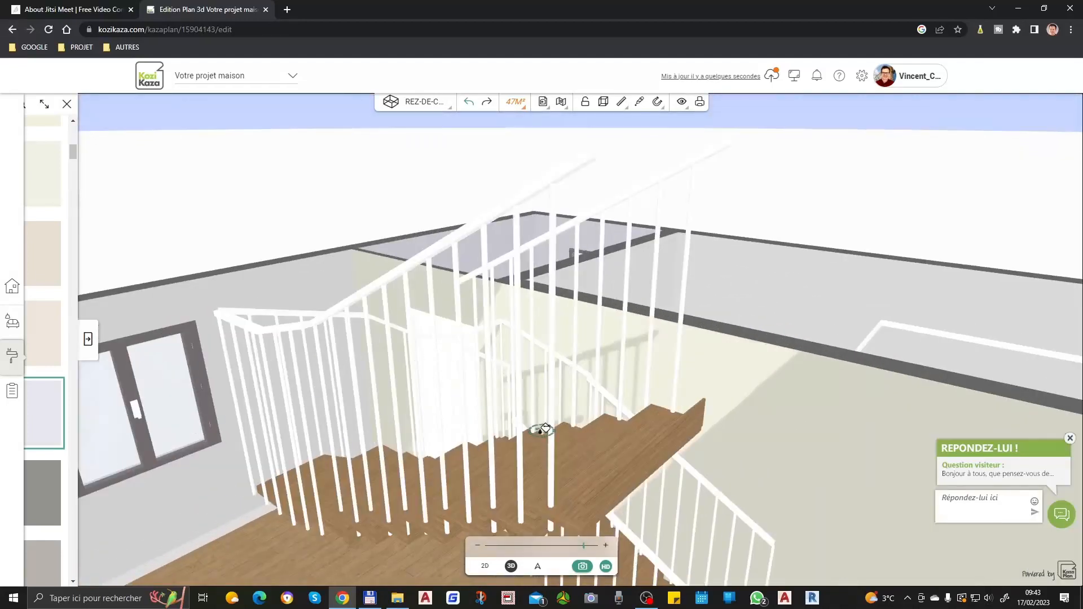
pyautogui.click(169, 508)
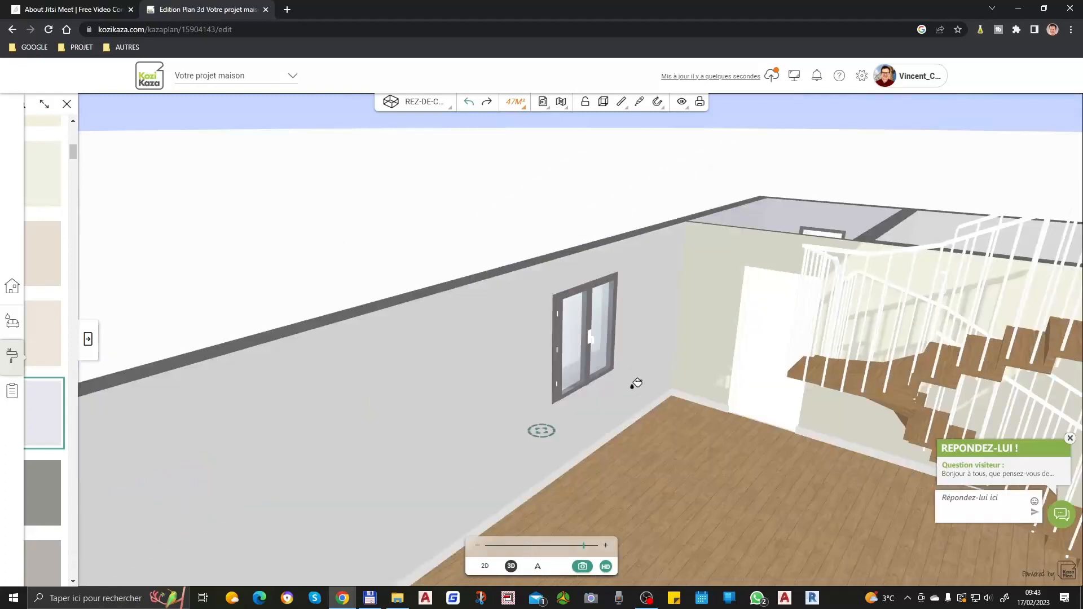
pyautogui.scroll(5, 635, 372)
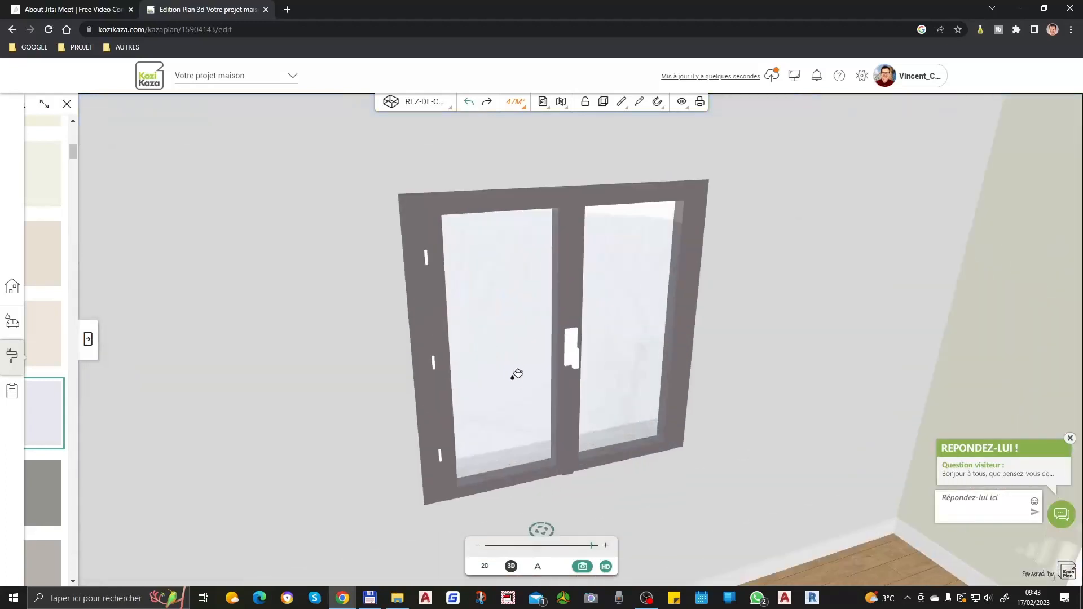
pyautogui.moveTo(531, 411); pyautogui.dragTo(567, 398)
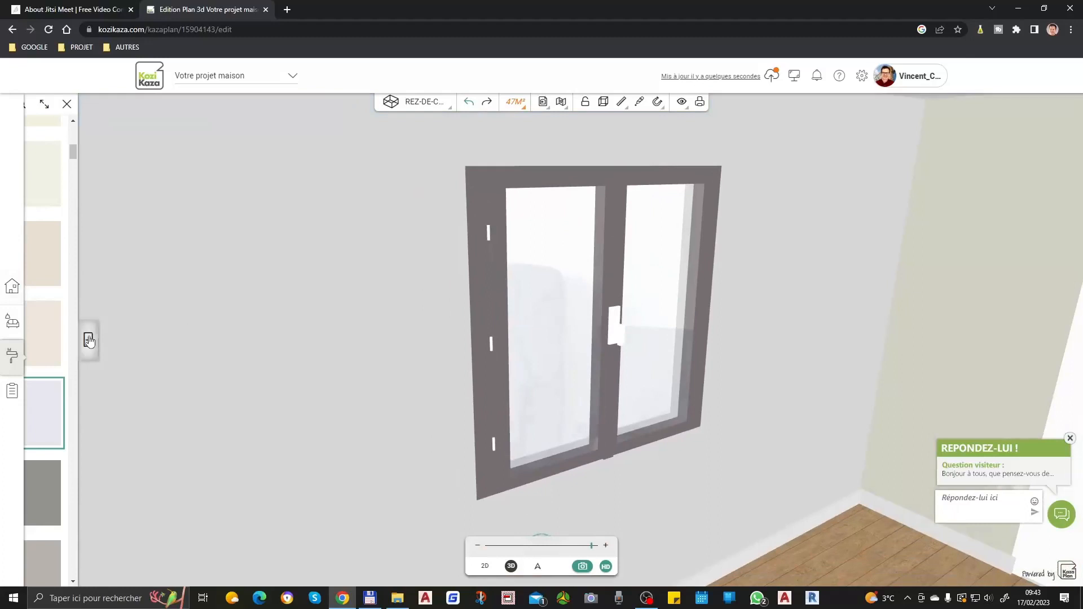
pyautogui.click(89, 341)
pyautogui.click(185, 104)
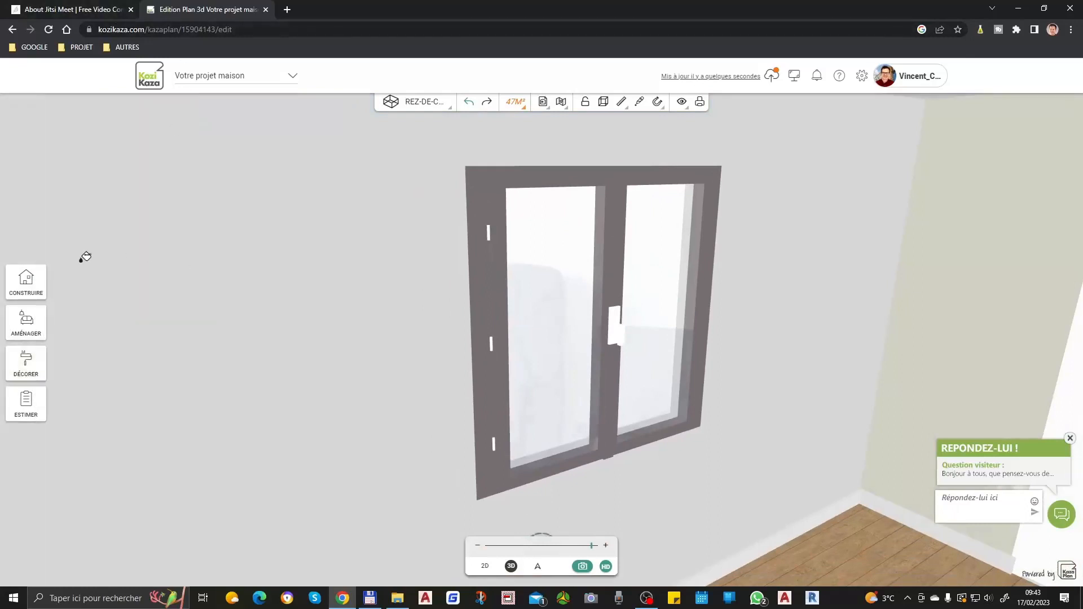
pyautogui.click(31, 375)
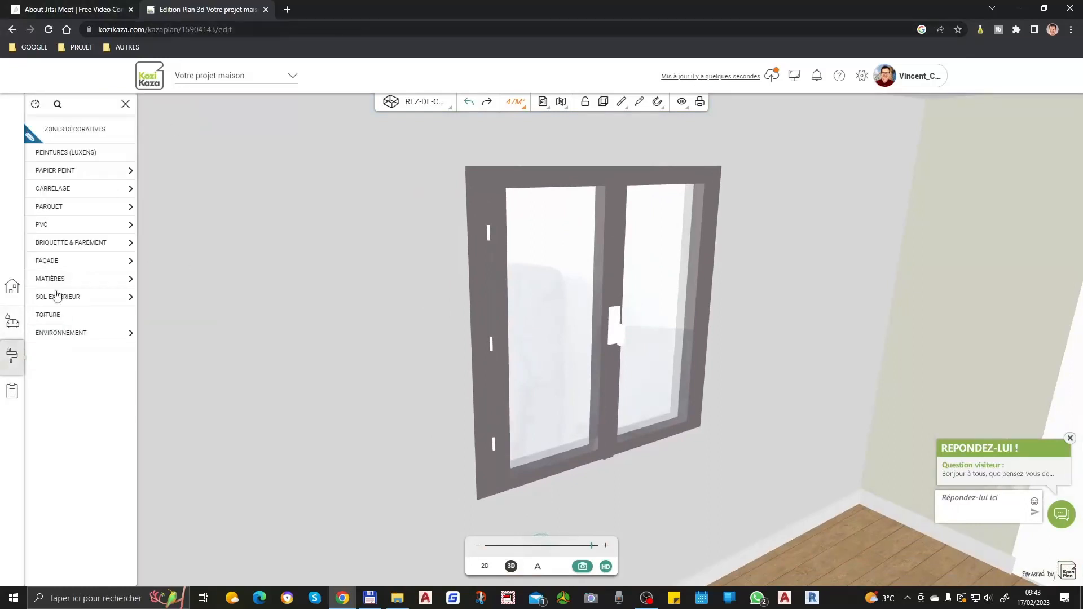
pyautogui.click(69, 278)
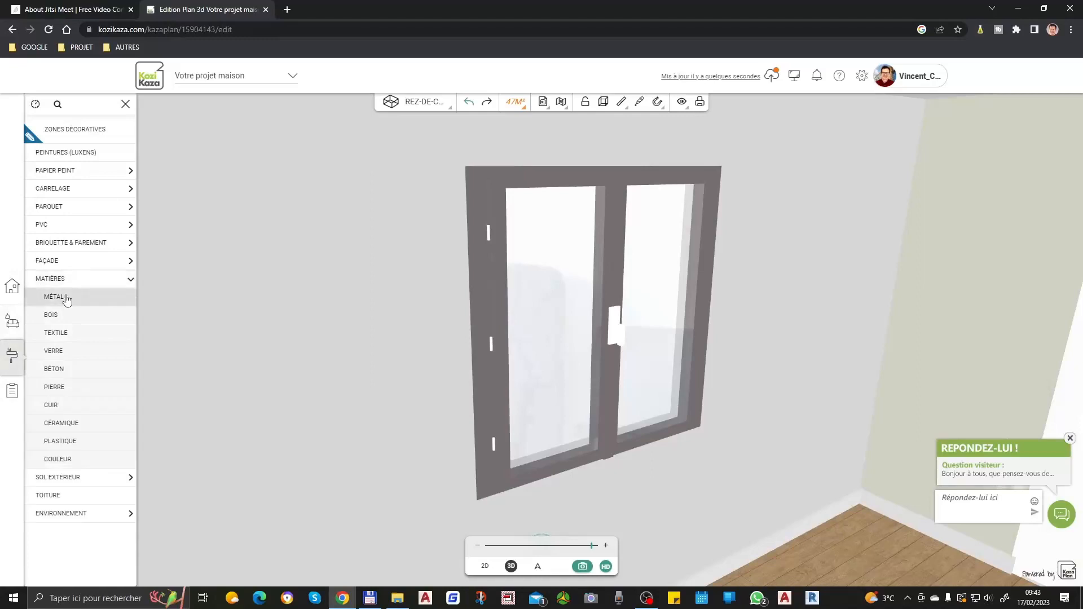
pyautogui.click(61, 296)
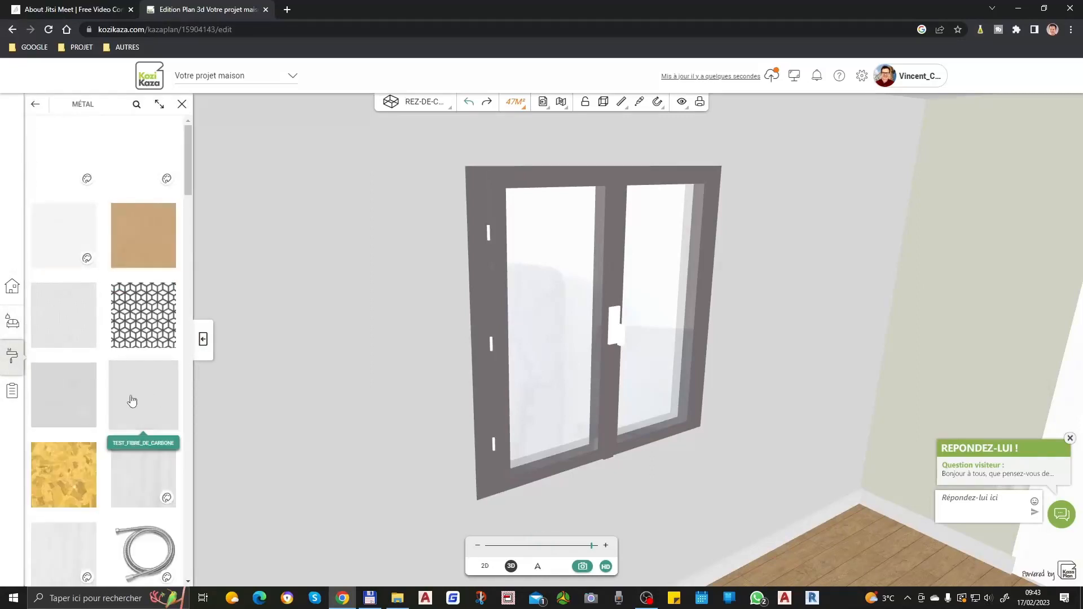
# Step: Try the TEST_FIBRE_DE_CARBONE and SPACED BANETTE MÉTAL materials on the sash frames of the living room's rear window
pyautogui.click(159, 401)
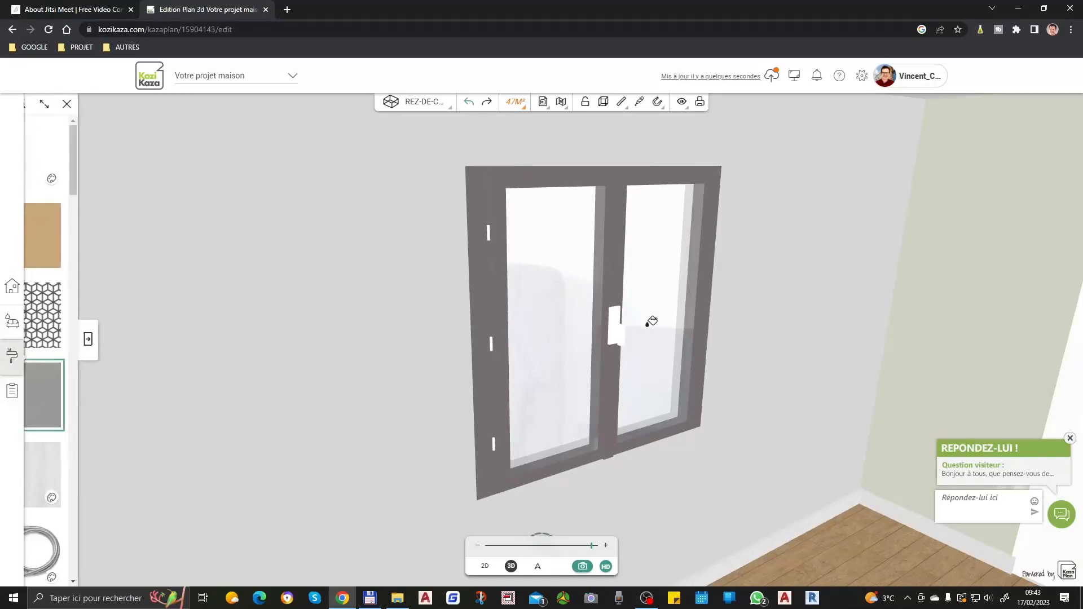
pyautogui.click(623, 172)
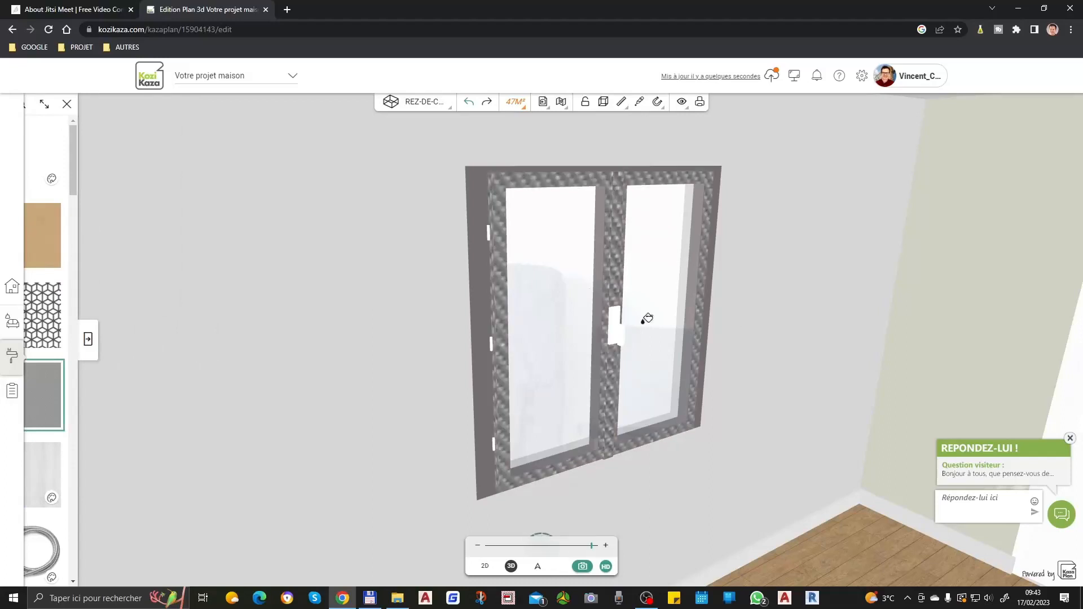
pyautogui.click(88, 339)
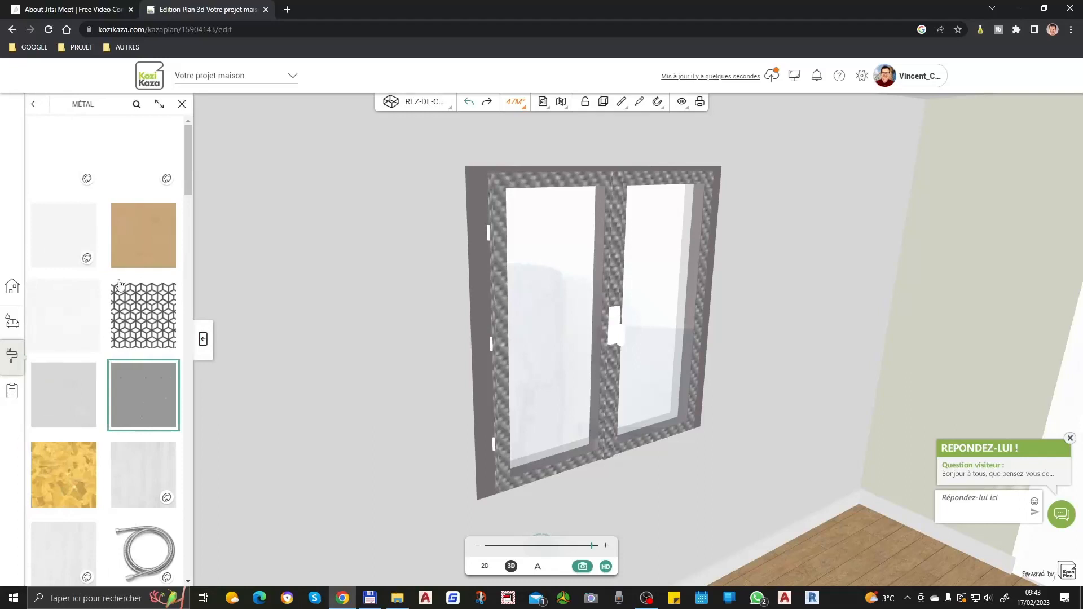
pyautogui.click(79, 323)
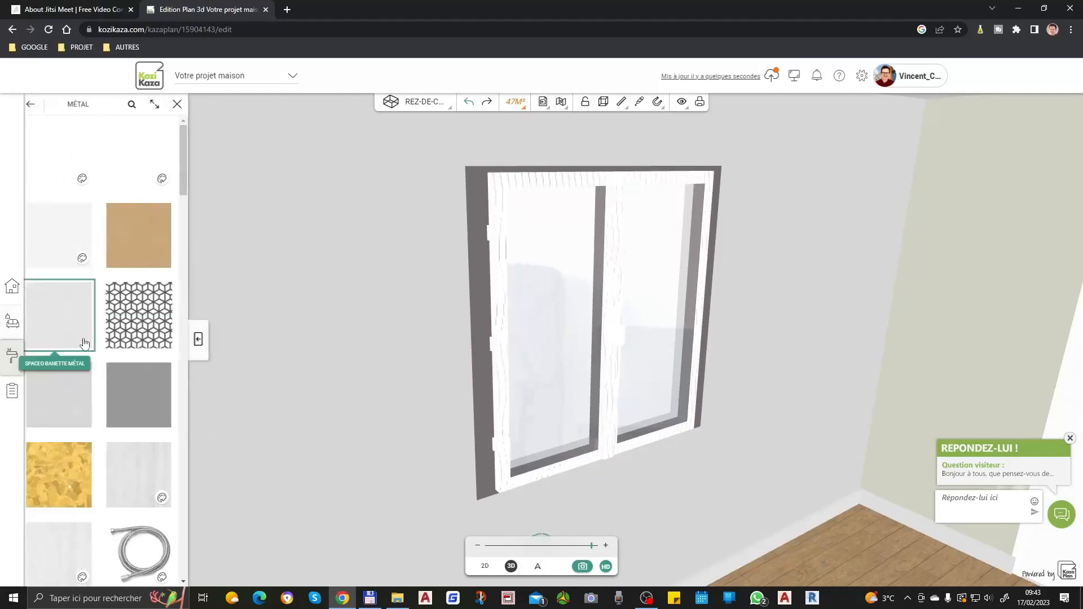
pyautogui.click(88, 339)
# Step: Apply a plain light grey metal material to the sash frames of the rear window and browse further metals
pyautogui.click(80, 393)
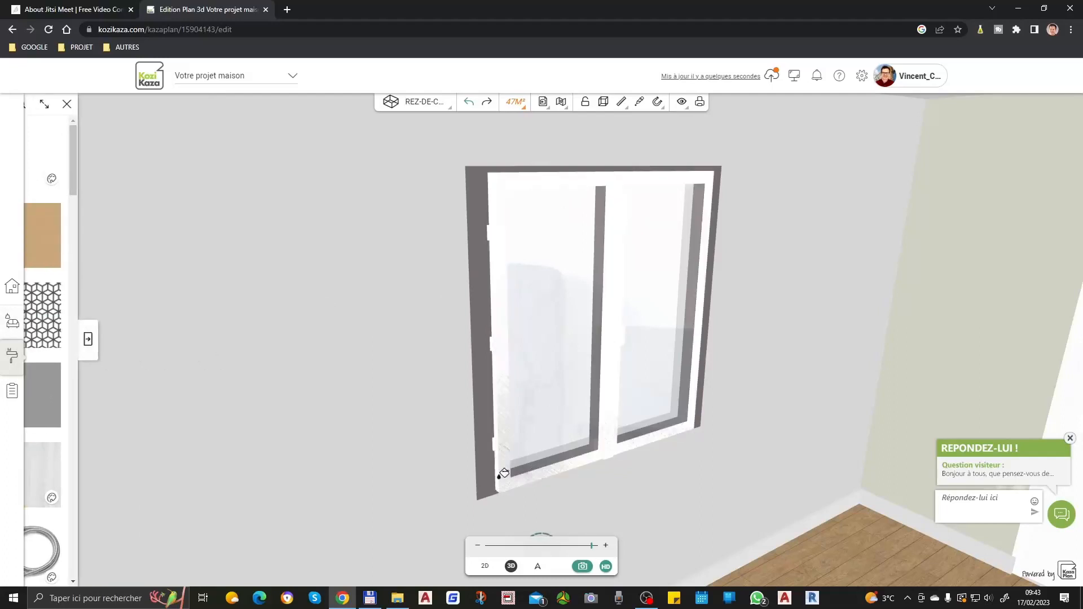
pyautogui.click(88, 339)
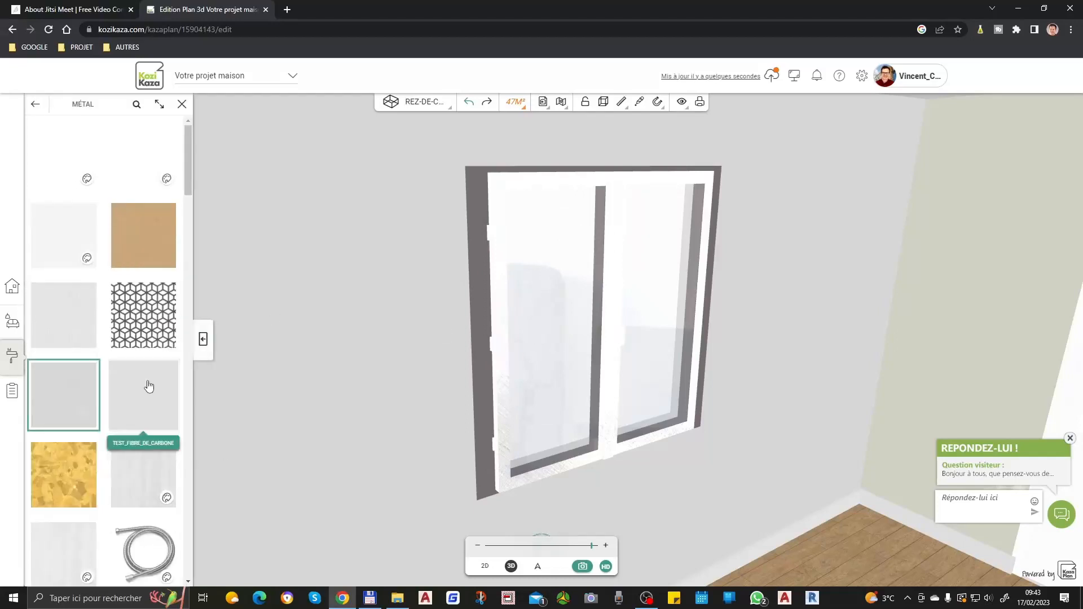
pyautogui.scroll(-1, 146, 407)
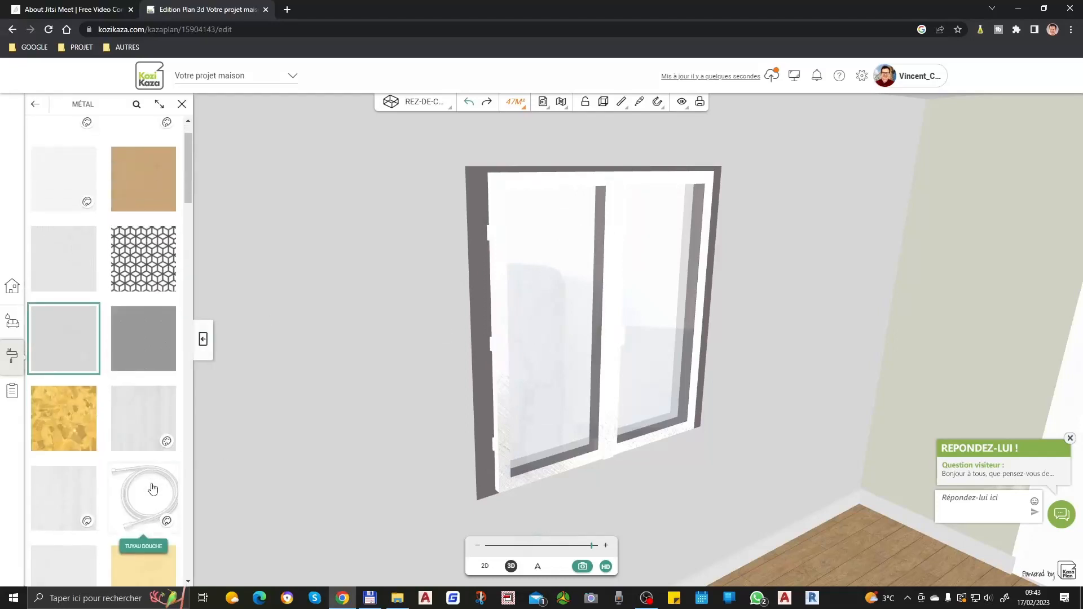
# Step: Apply the CHROME metal material to the handle of the living room's rear window
pyautogui.scroll(-4, 135, 415)
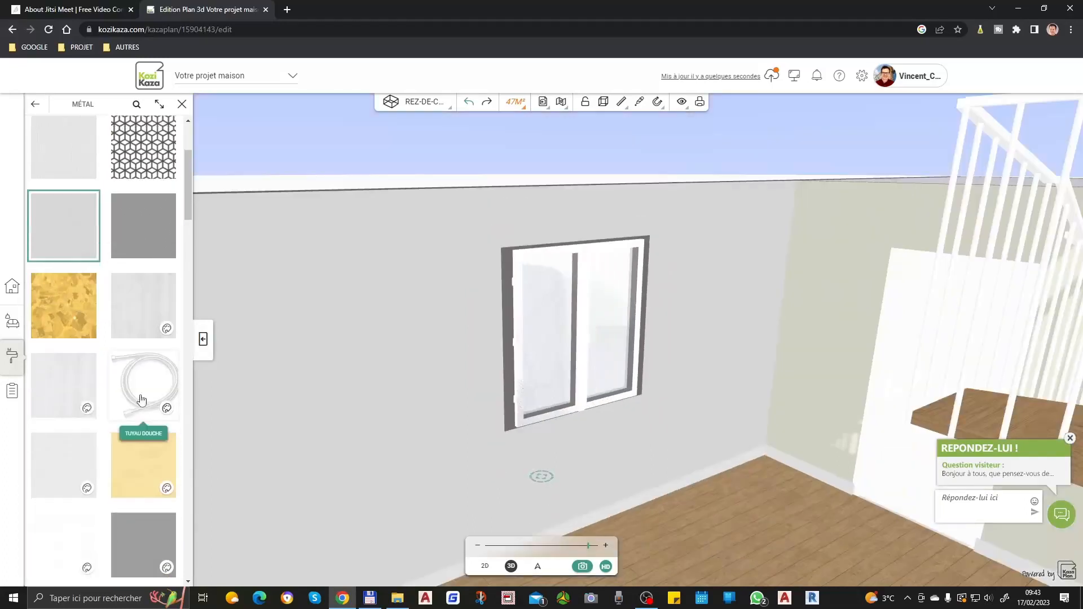
pyautogui.scroll(-1, 132, 416)
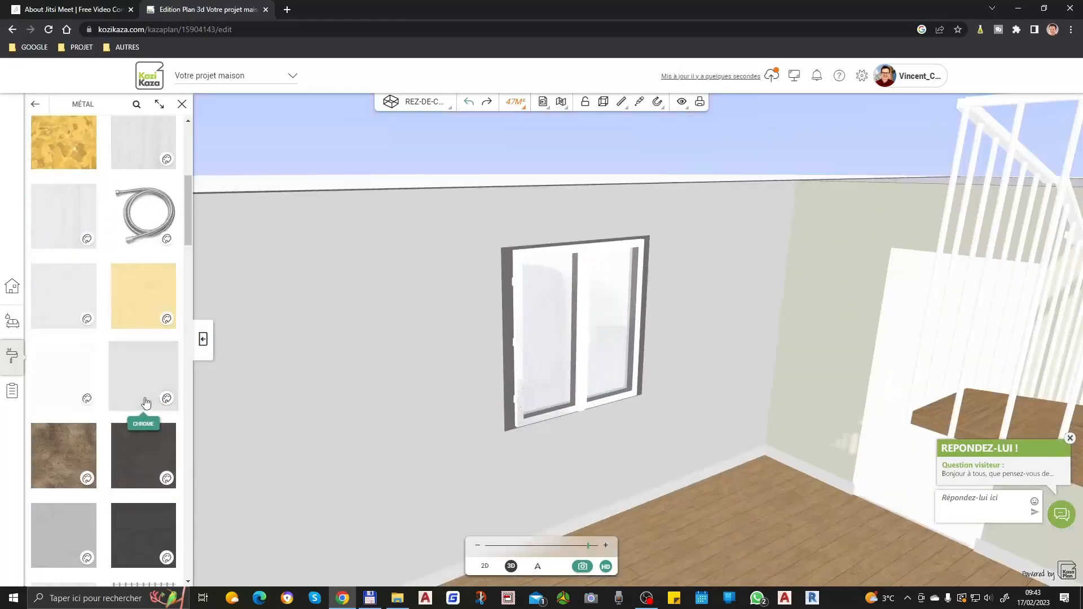
pyautogui.click(145, 402)
pyautogui.scroll(5, 587, 321)
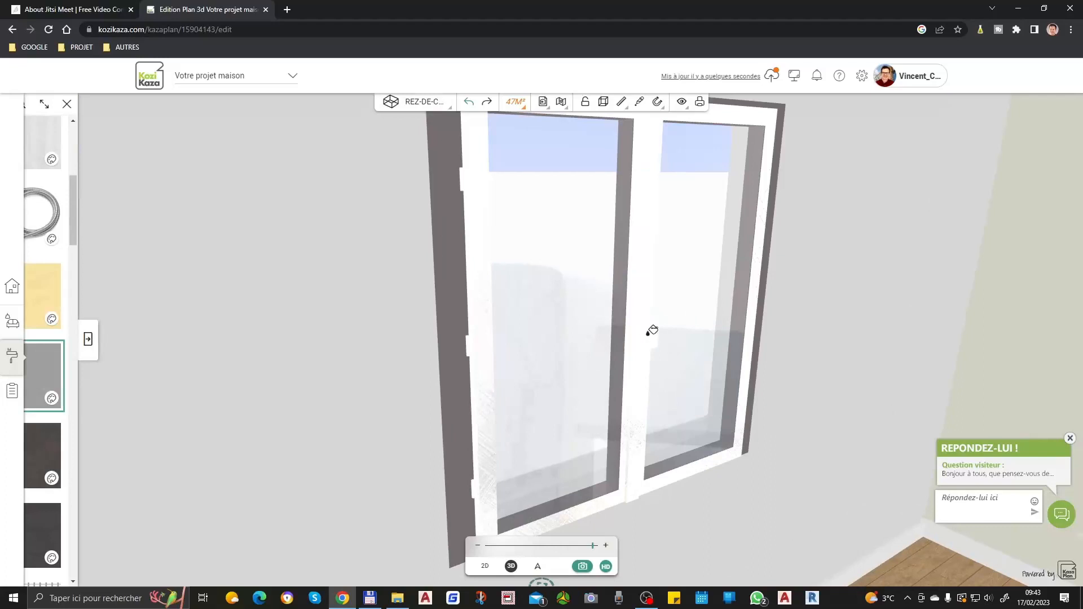
pyautogui.scroll(3, 694, 325)
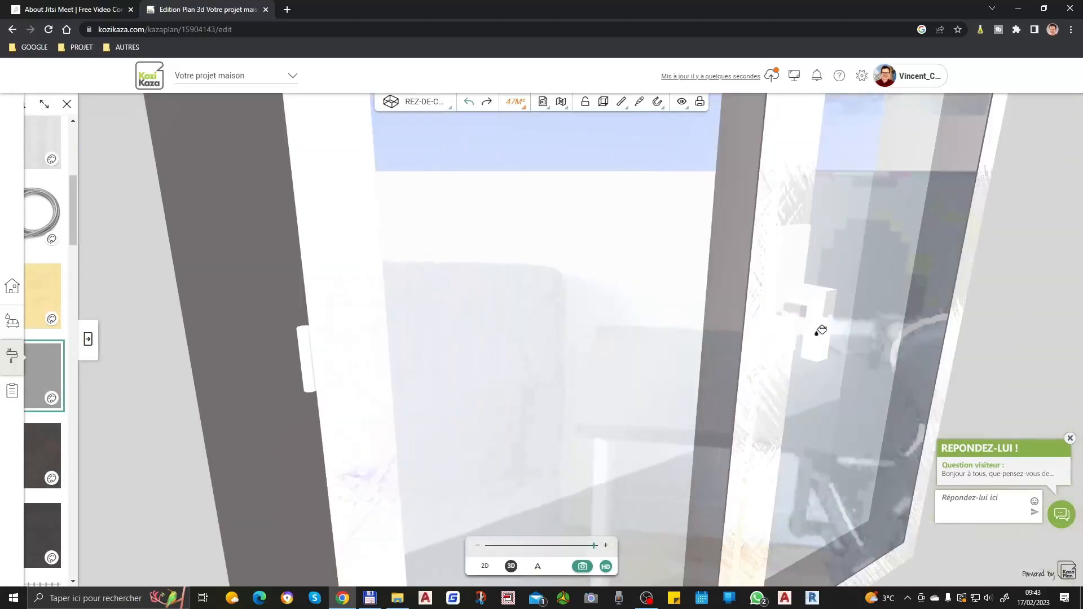
pyautogui.click(804, 360)
pyautogui.scroll(-5, 629, 397)
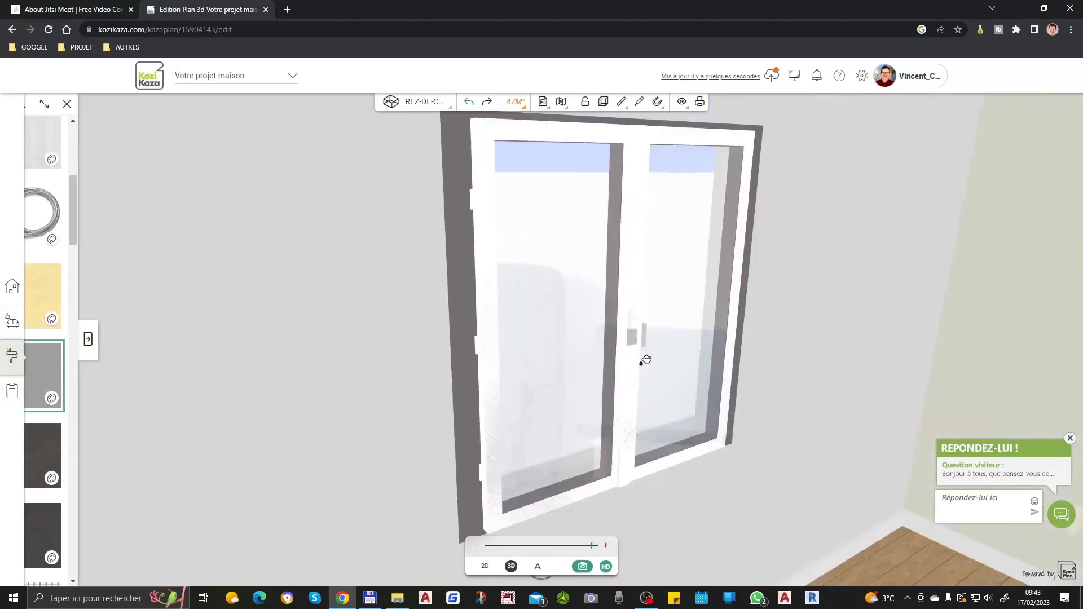
pyautogui.moveTo(648, 377); pyautogui.dragTo(728, 416)
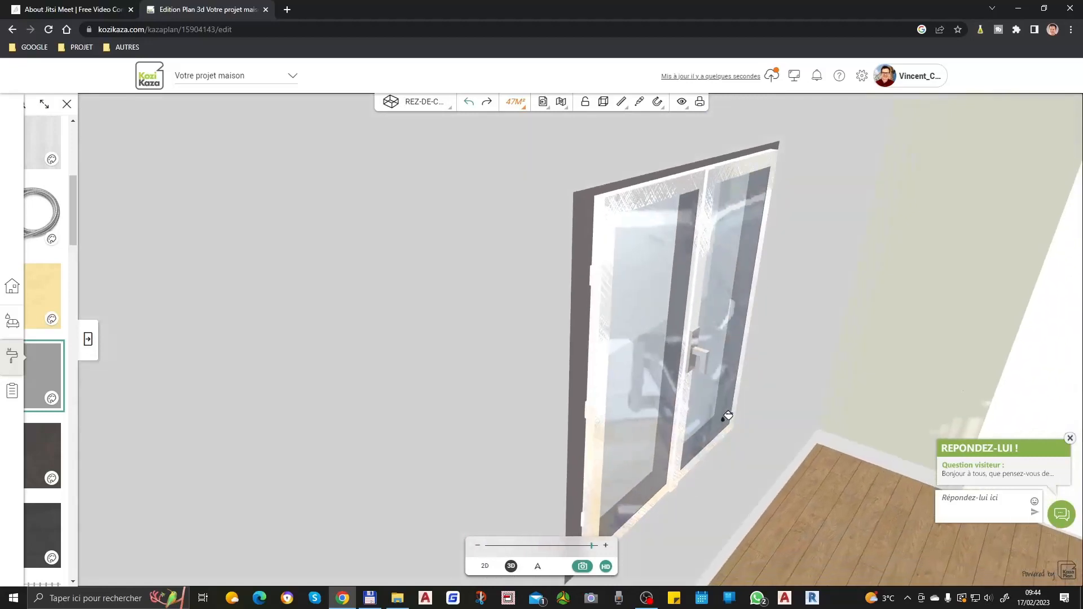
# Step: Apply the METAL LIGNE material to the sash frames and outer frame of the rear window
pyautogui.click(88, 338)
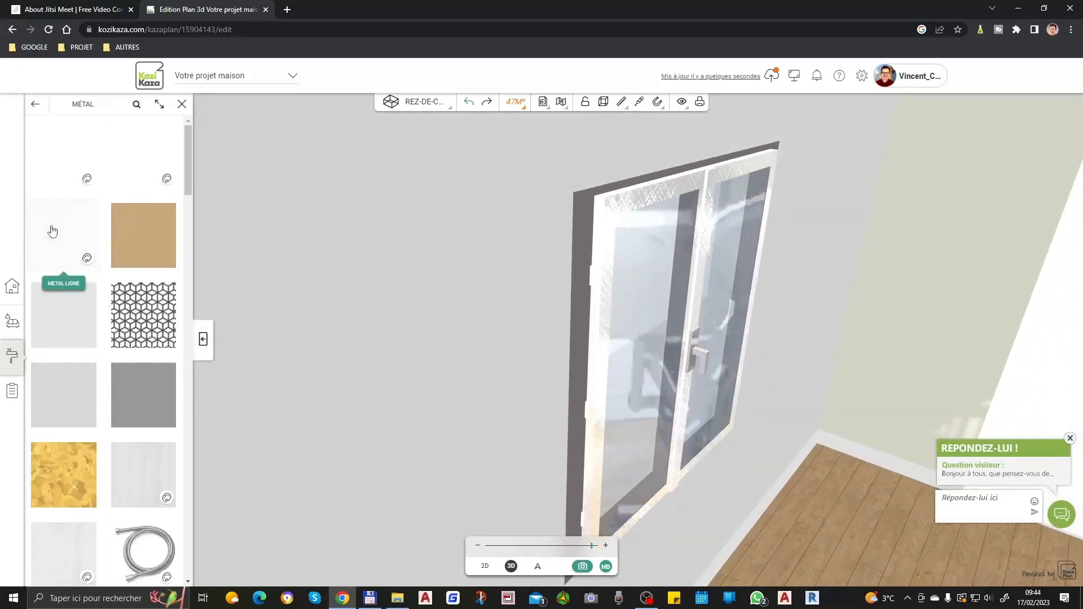
pyautogui.click(52, 231)
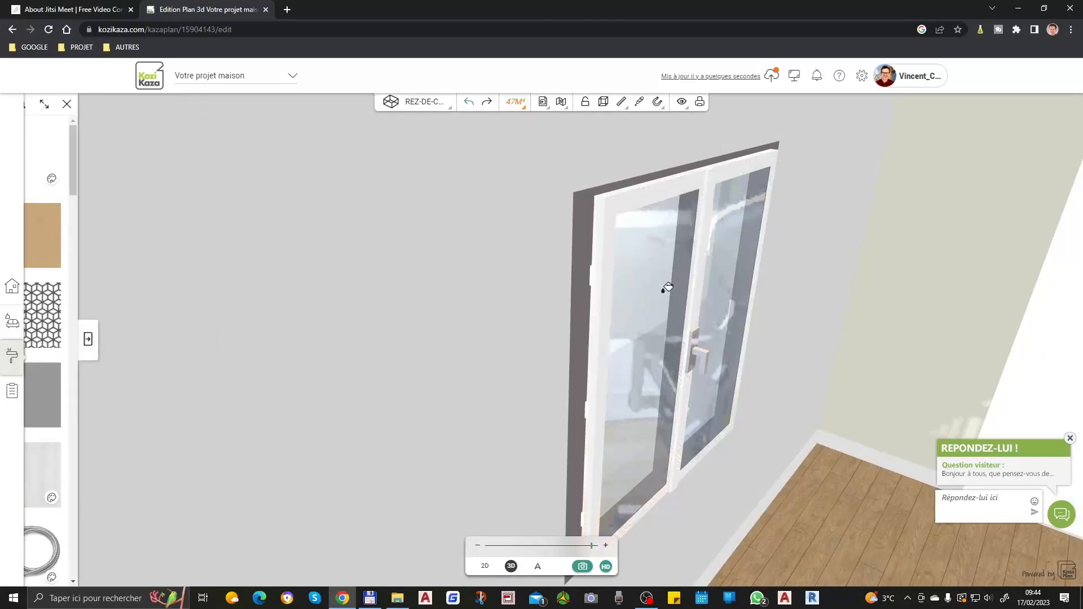
pyautogui.scroll(3, 624, 257)
pyautogui.scroll(-1, 602, 285)
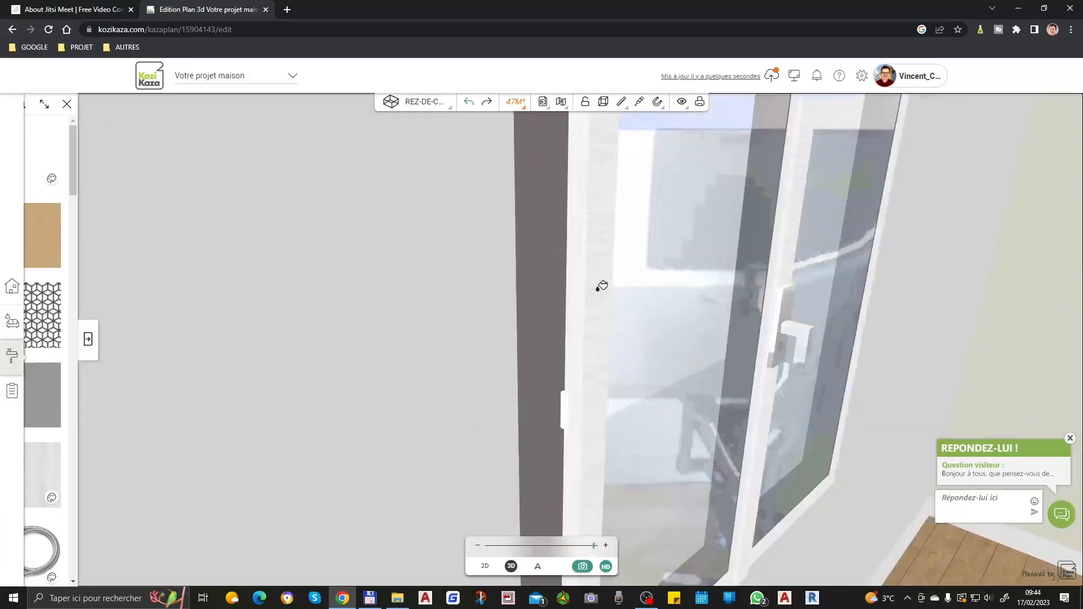
pyautogui.scroll(-2, 602, 285)
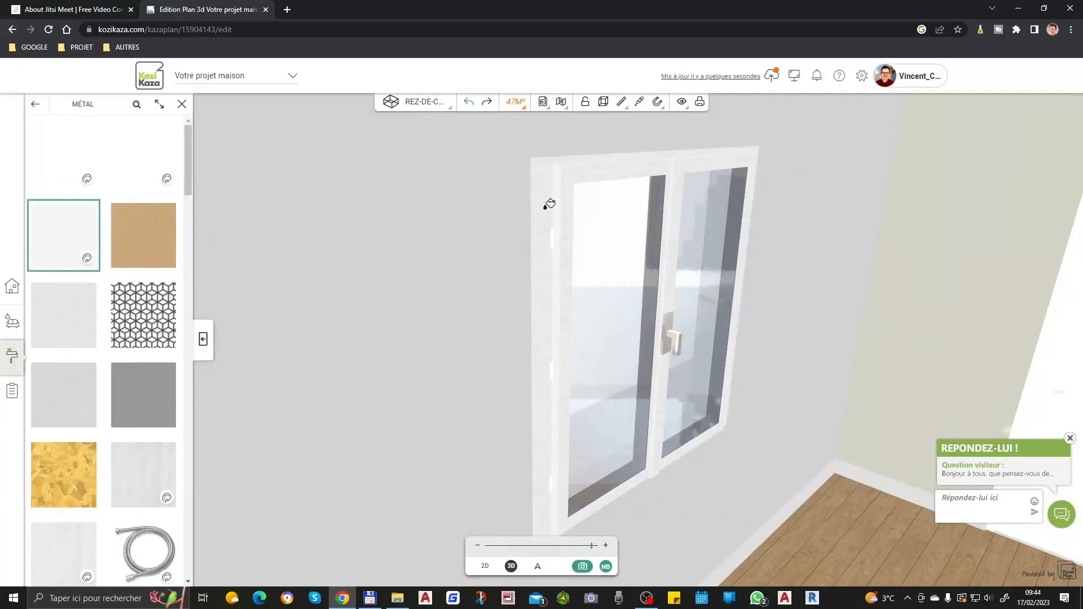
# Step: Refinish the outer frame of the rear window with the plain tan metal material
pyautogui.click(132, 251)
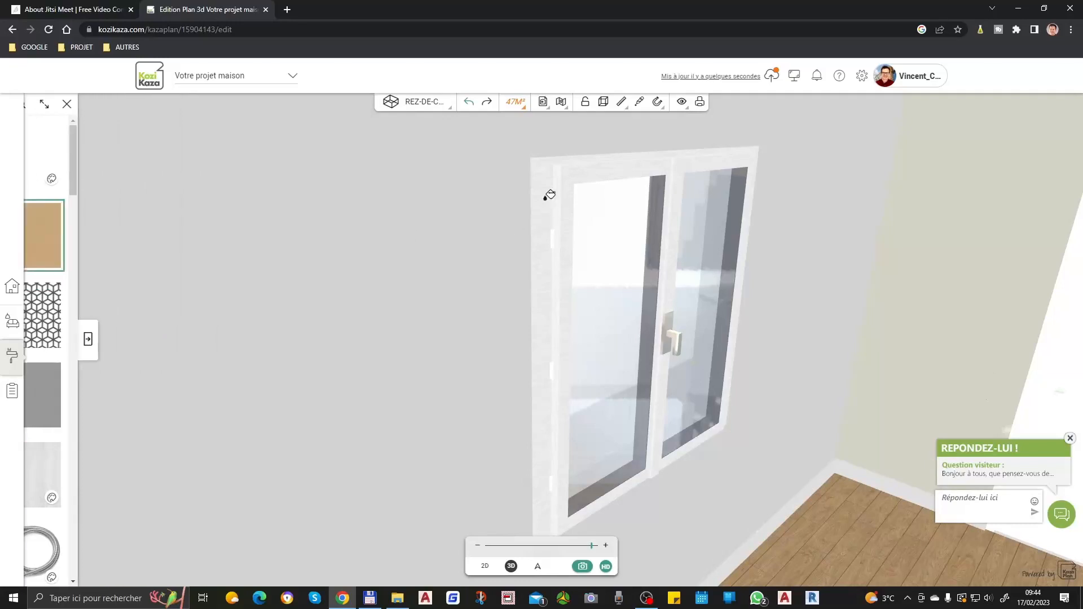
pyautogui.click(90, 351)
# Step: Try a diamond-plate metal material on the living room wall around the rear window, then revert it
pyautogui.scroll(-5, 152, 386)
pyautogui.scroll(-7, 148, 398)
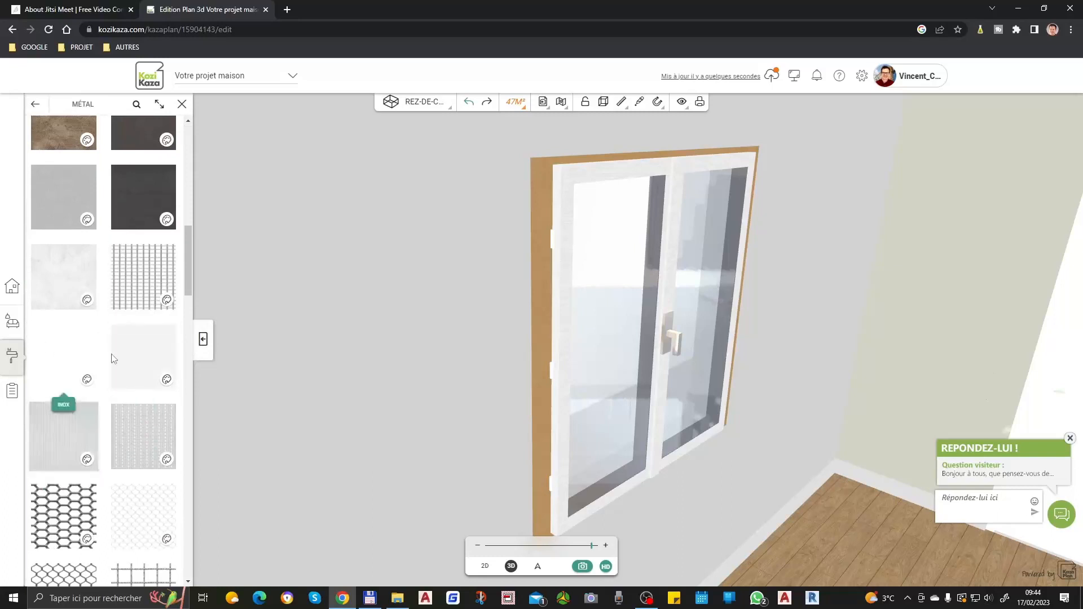
pyautogui.click(68, 512)
pyautogui.scroll(-15, 149, 434)
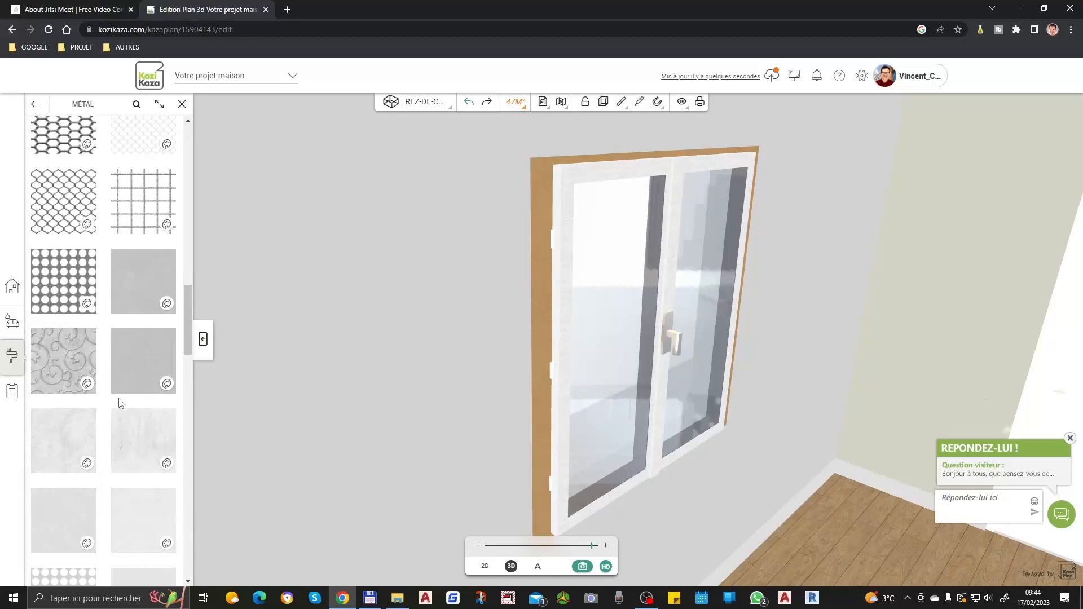
pyautogui.scroll(-5, 147, 344)
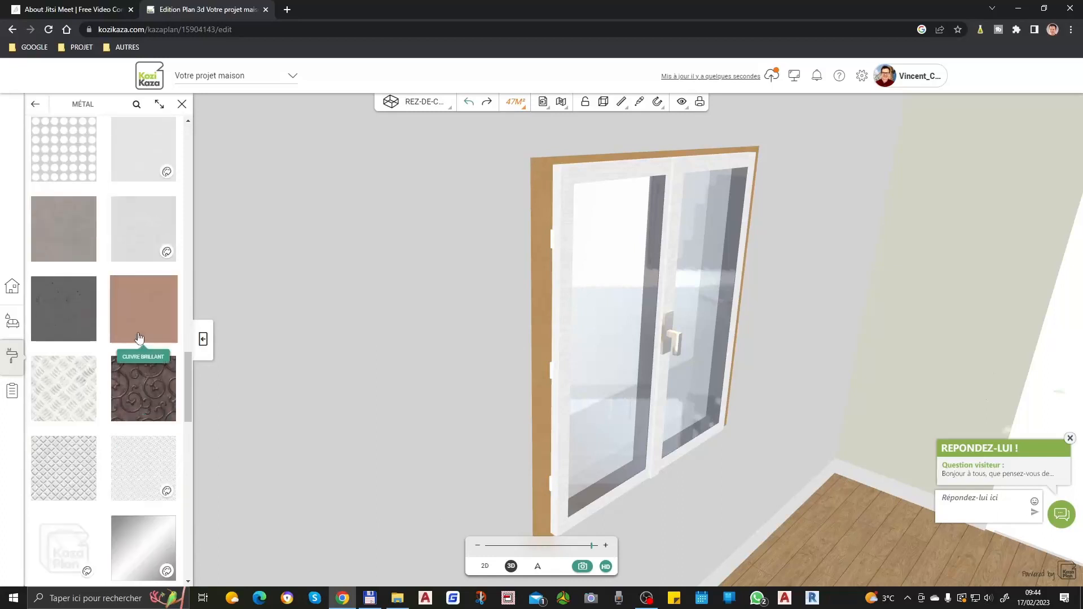
pyautogui.scroll(-10, 90, 389)
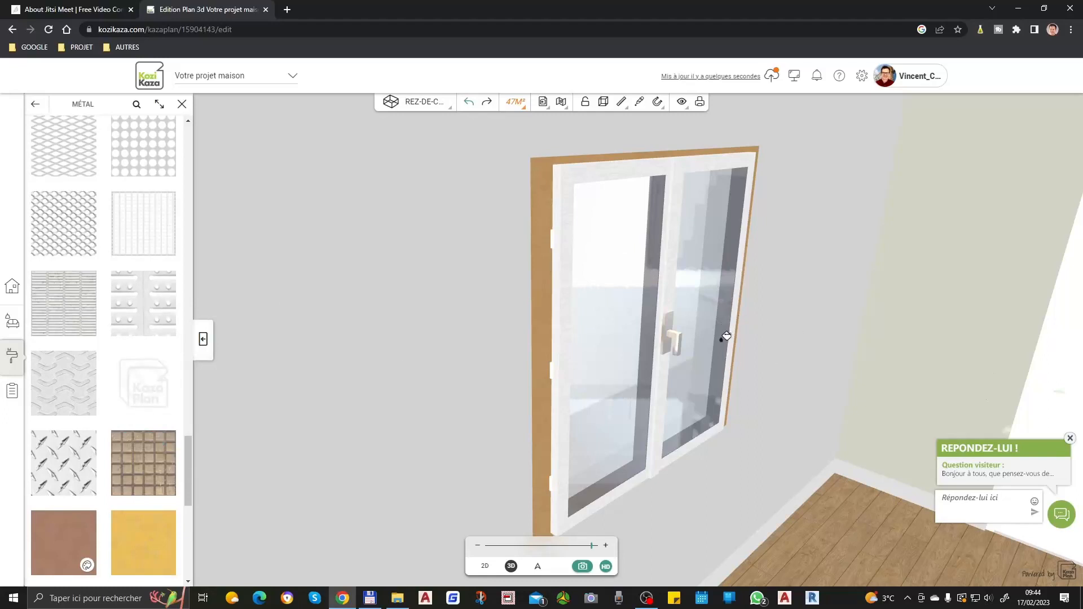
pyautogui.scroll(-5, 141, 367)
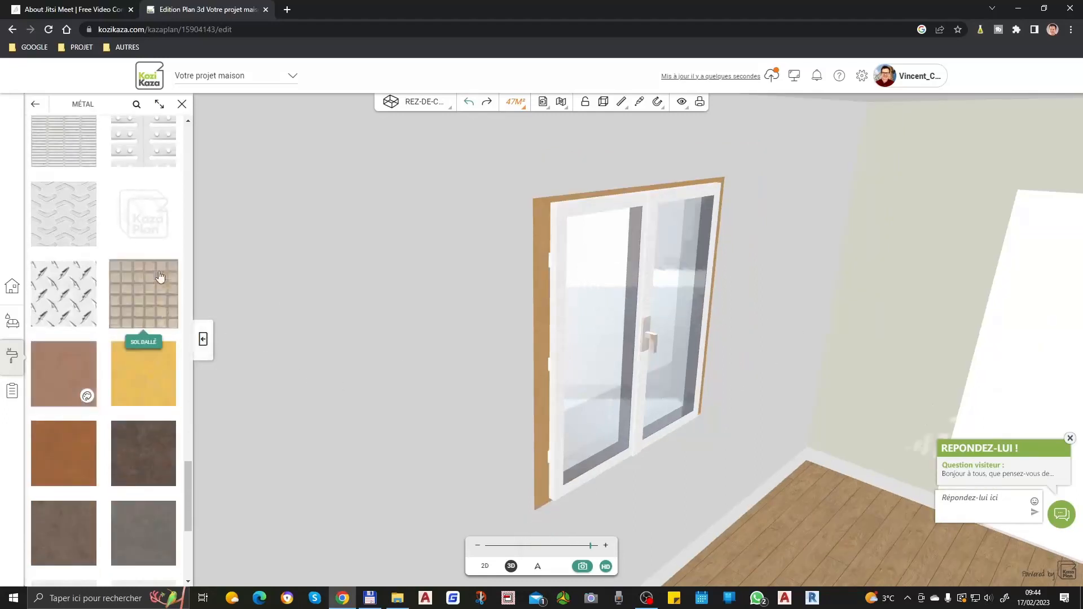
pyautogui.click(82, 299)
pyautogui.click(456, 316)
pyautogui.scroll(-3, 604, 316)
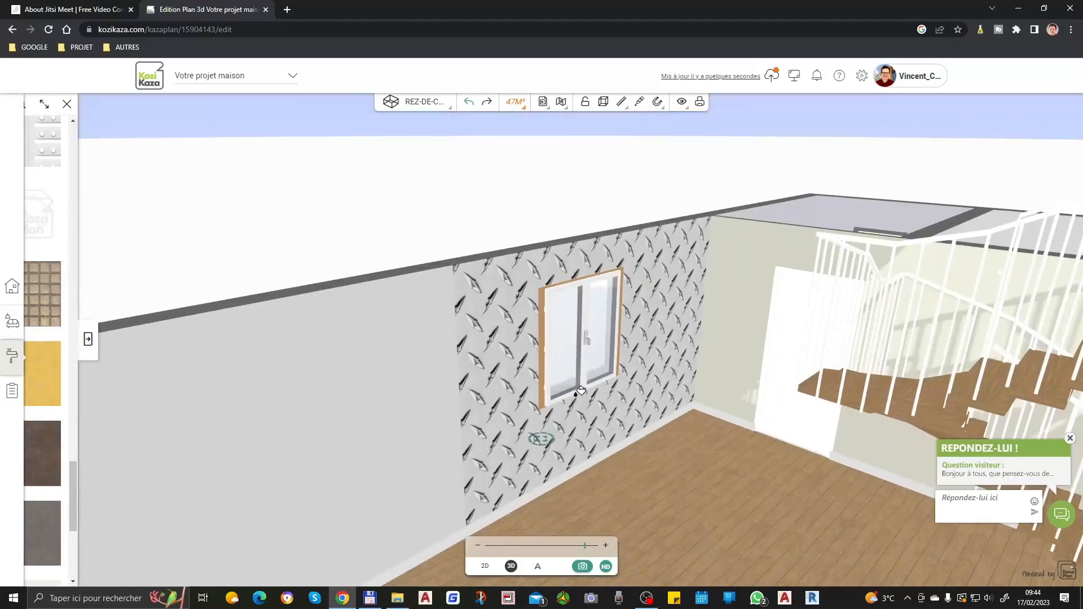
pyautogui.press('Escape')
pyautogui.scroll(3, 564, 368)
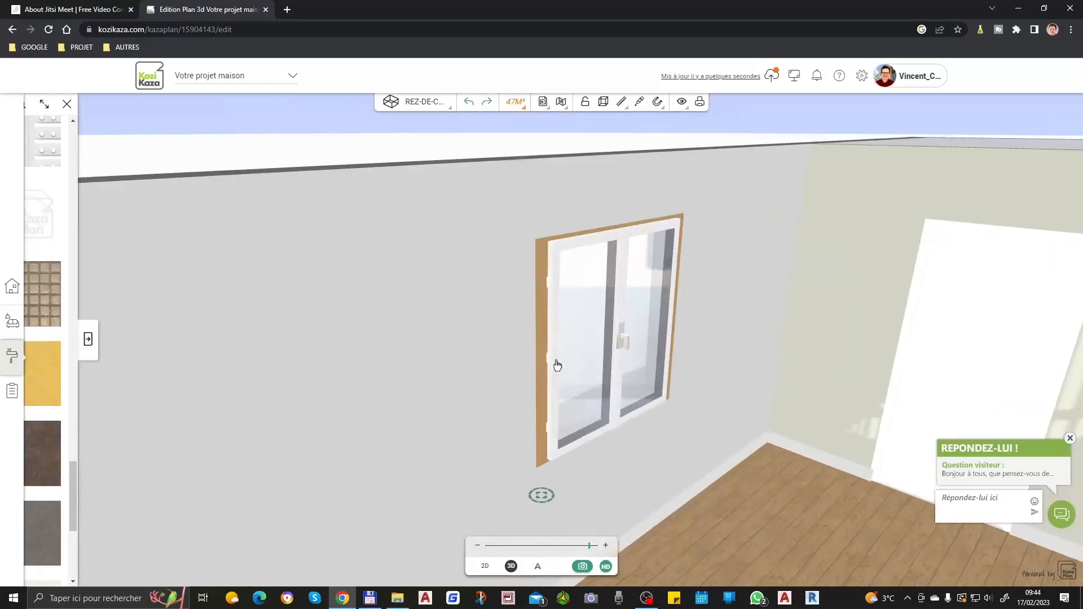
# Step: Leave the metal materials and look through the FAÇADE and PVC decoration categories
pyautogui.click(88, 339)
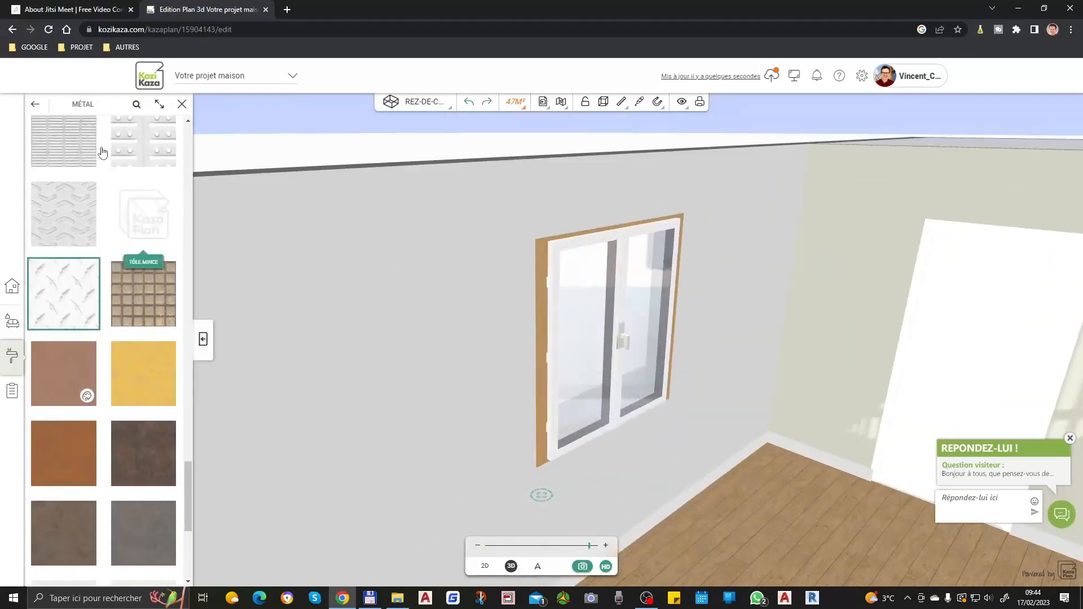
pyautogui.click(200, 354)
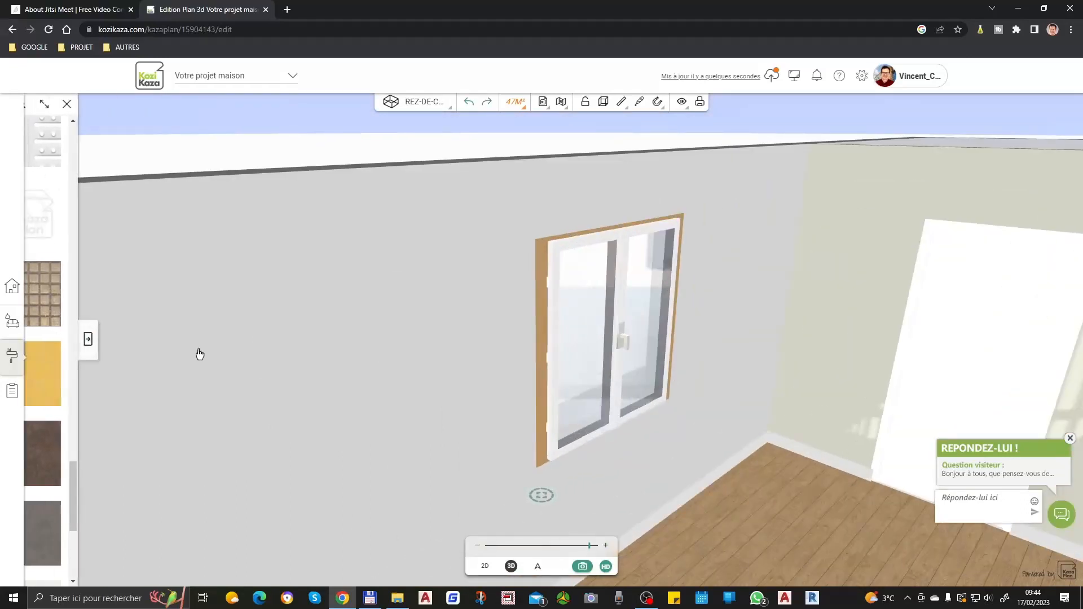
pyautogui.click(88, 339)
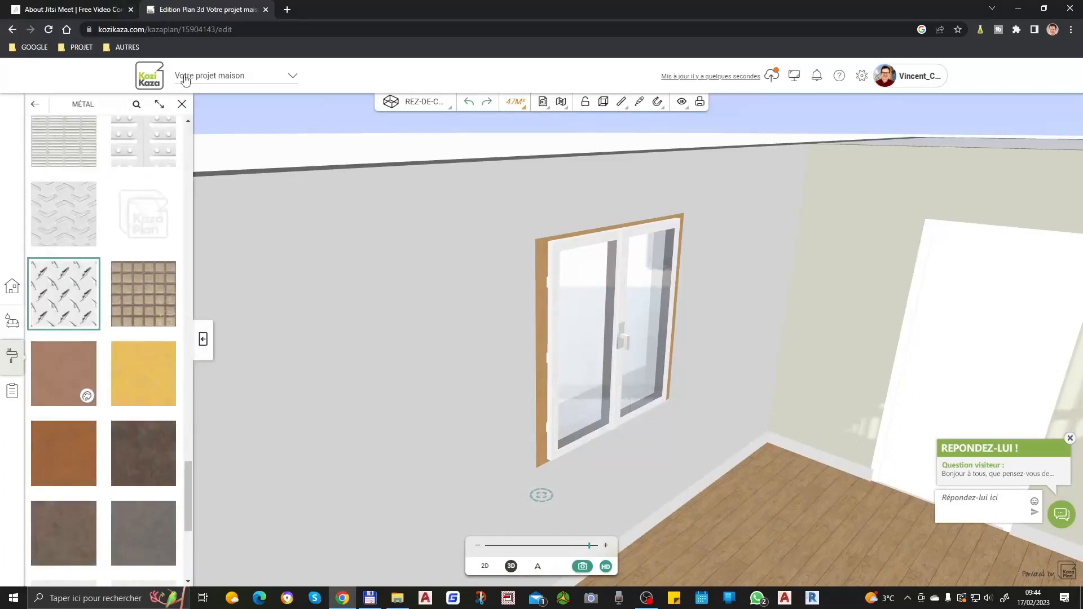
pyautogui.click(36, 105)
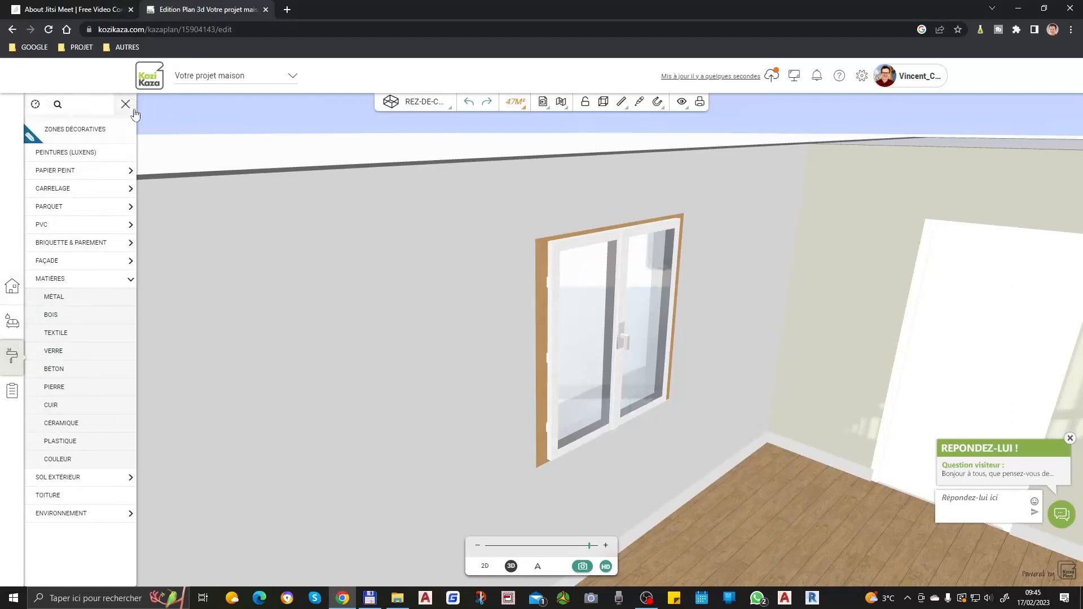
pyautogui.click(20, 364)
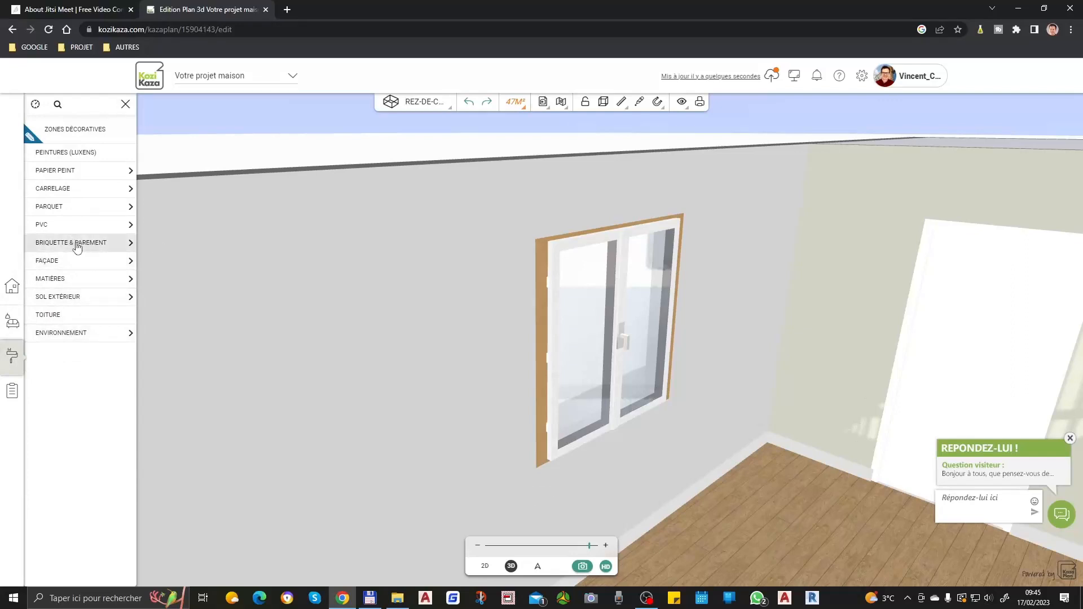
pyautogui.click(87, 261)
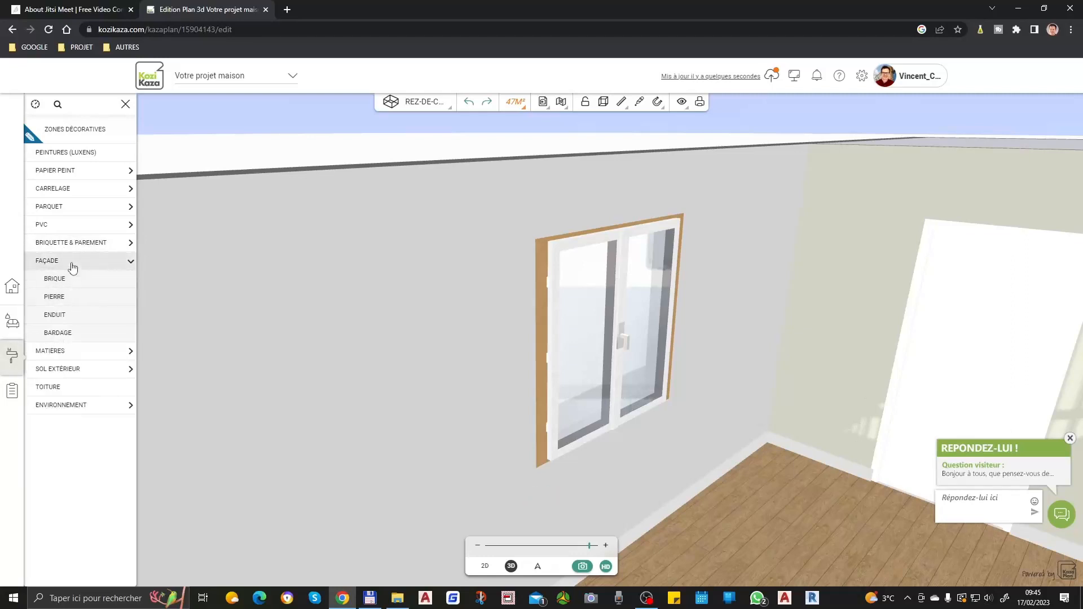
pyautogui.click(65, 226)
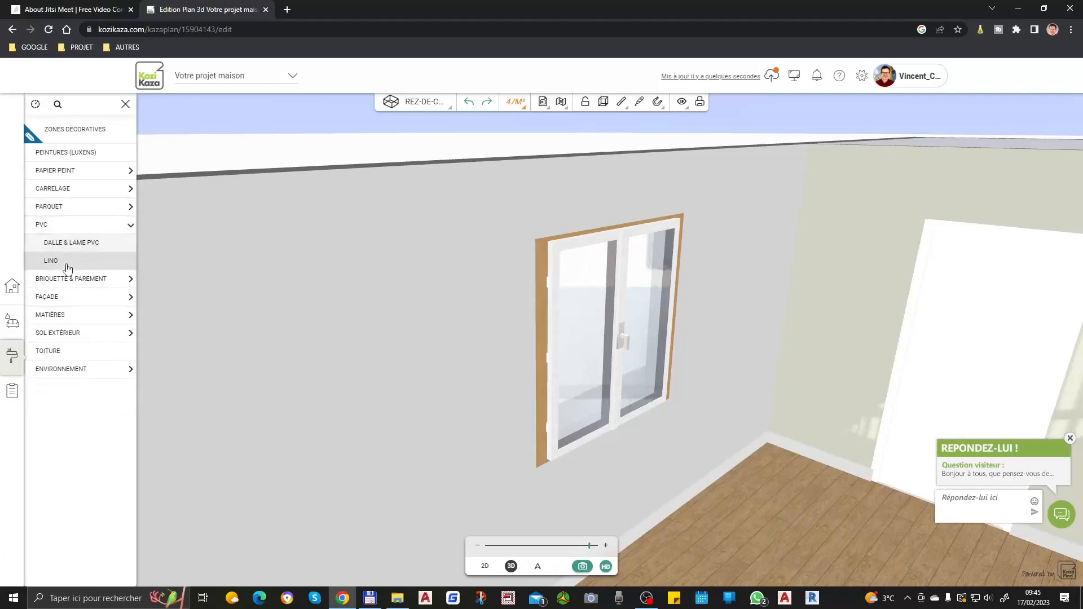
pyautogui.click(65, 225)
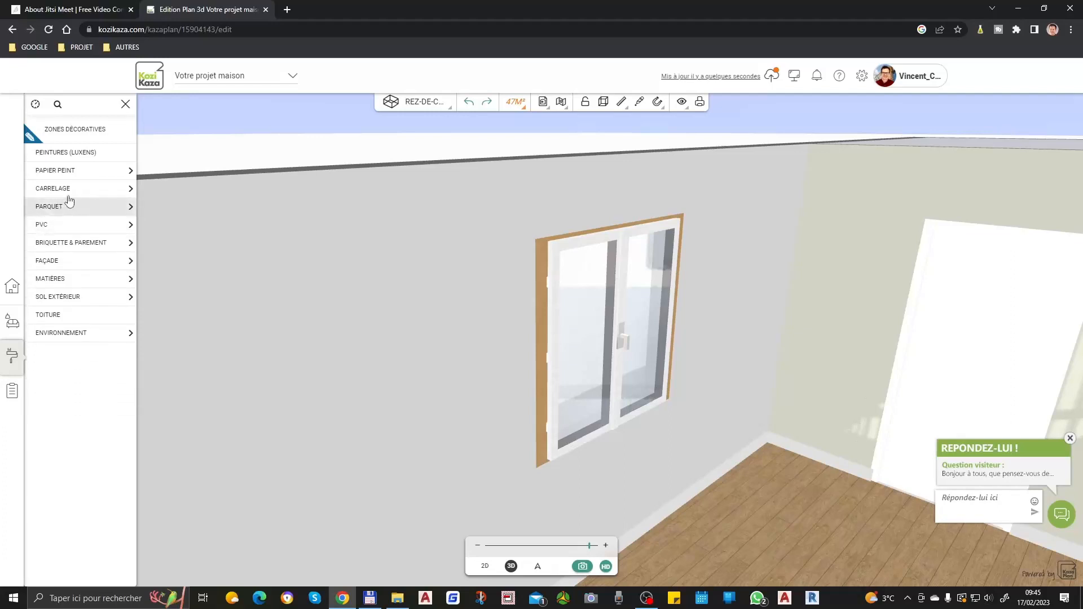
# Step: Cover the window wall of the small tiled room with a dark grey tile from CARRELAGE SOL
pyautogui.click(68, 188)
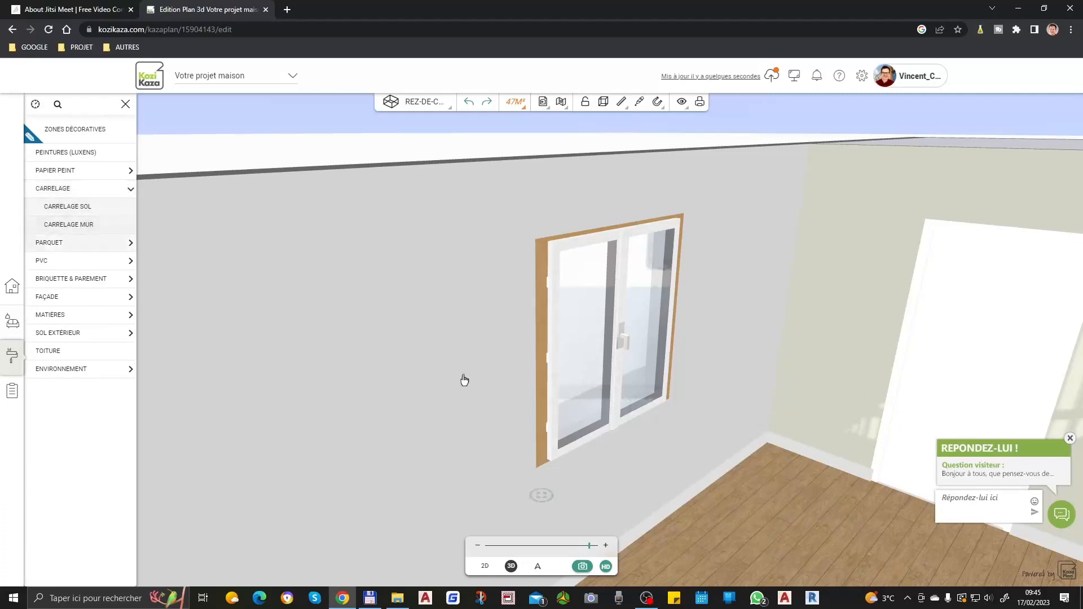
pyautogui.moveTo(360, 452); pyautogui.dragTo(926, 186)
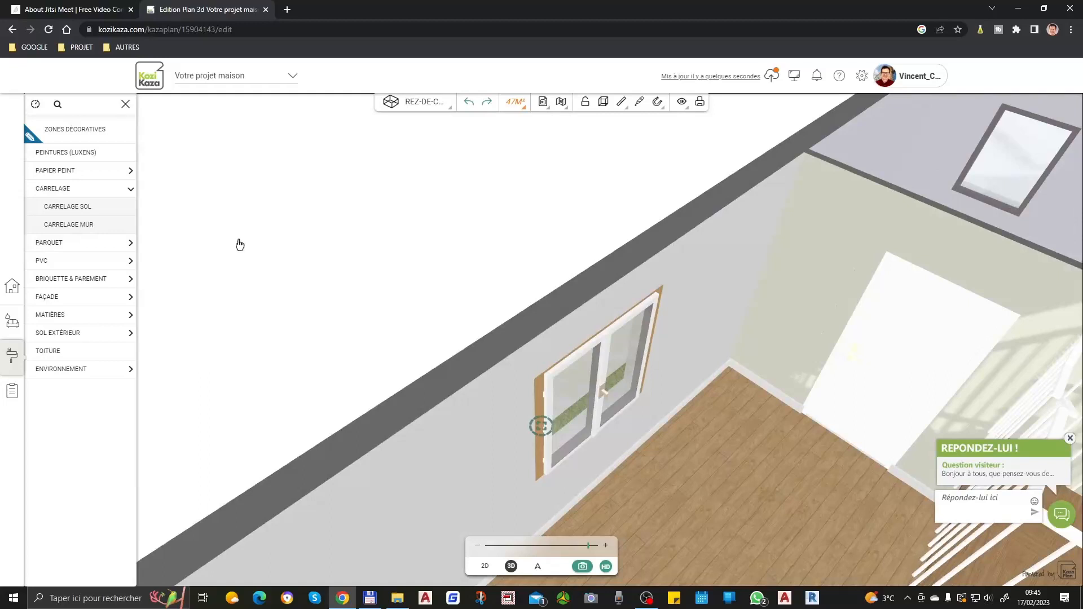
pyautogui.click(84, 213)
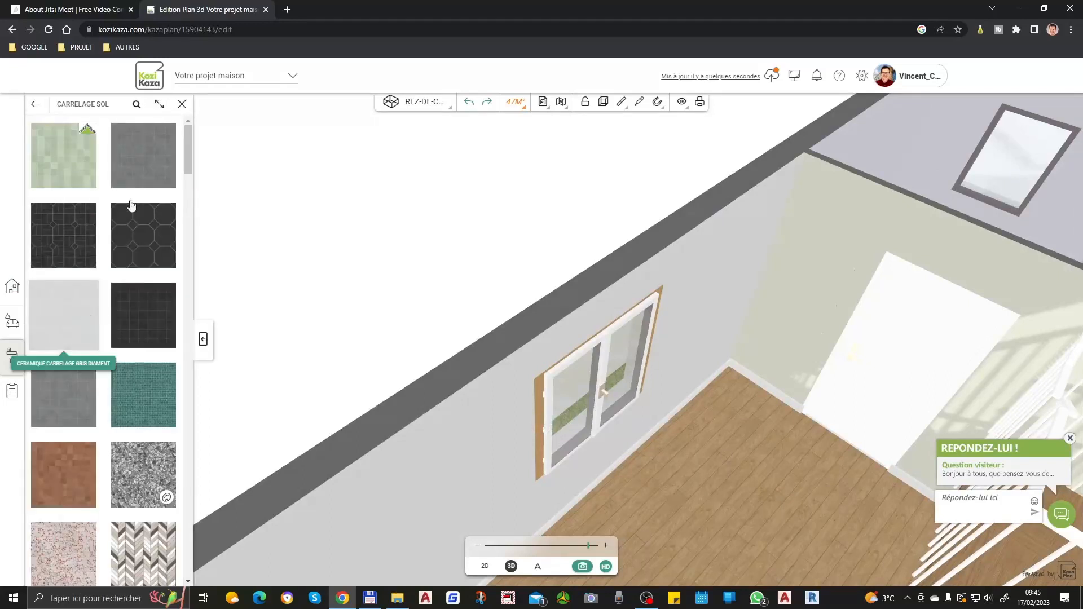
pyautogui.click(156, 389)
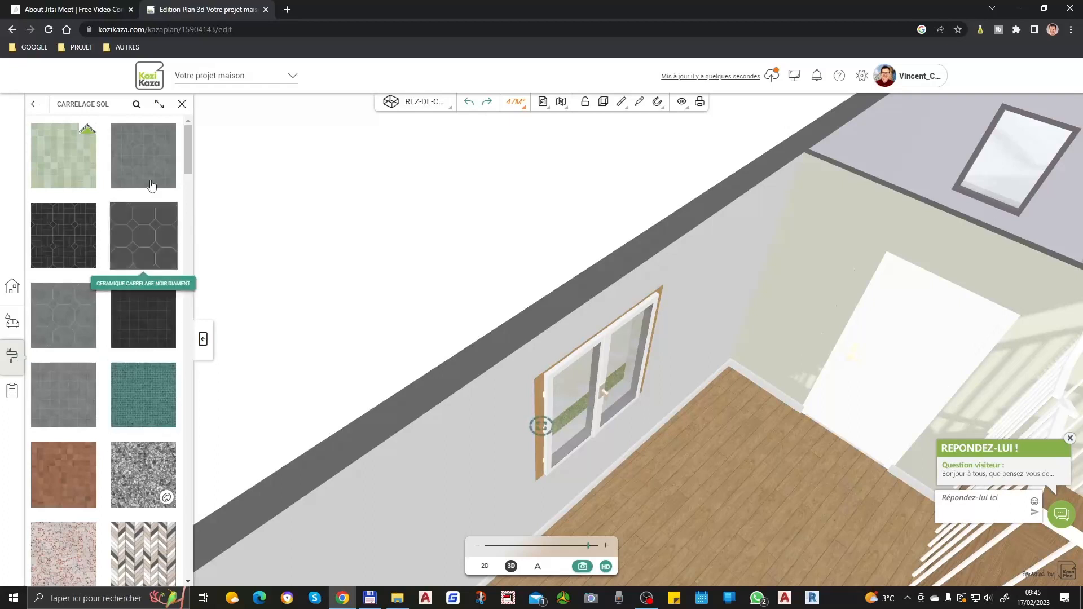
pyautogui.click(967, 114)
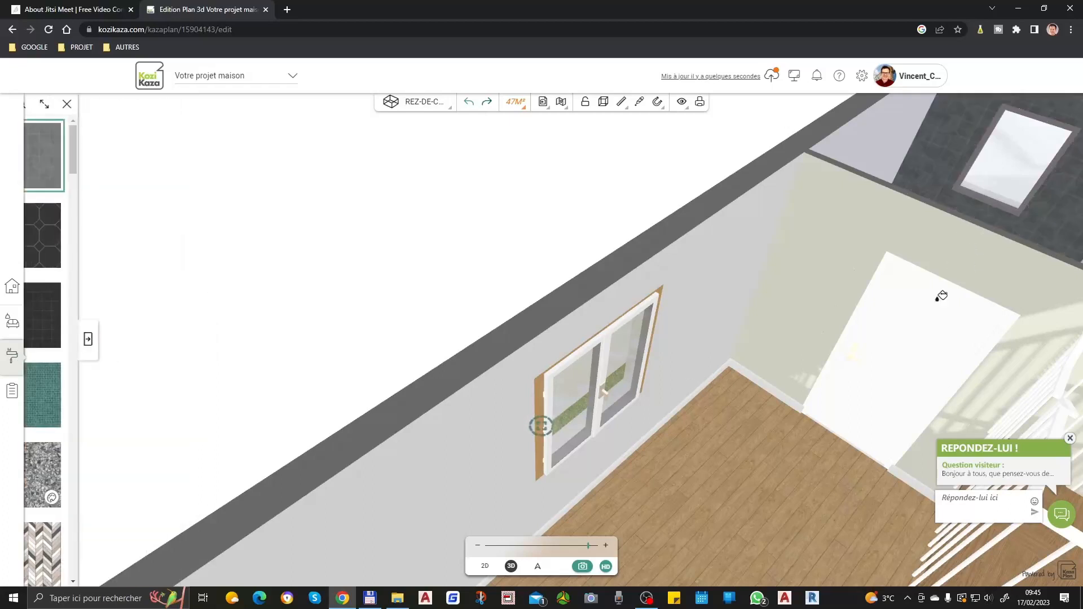
# Step: Apply the same dark grey tile to the long walls adjoining the window wall in the small room
pyautogui.scroll(-3, 941, 296)
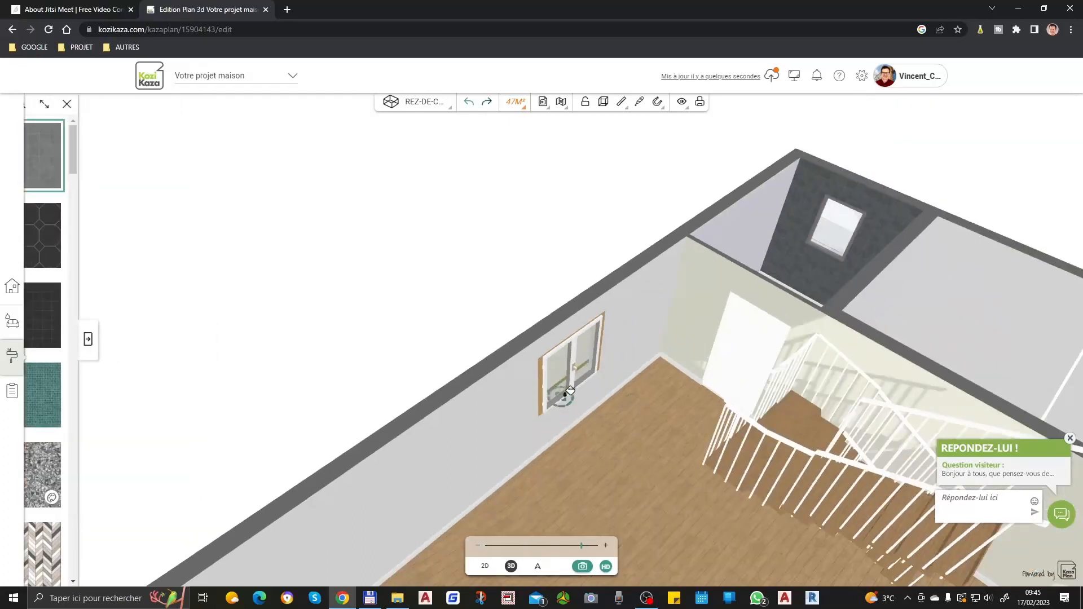
pyautogui.moveTo(772, 322); pyautogui.dragTo(597, 408, button='right')
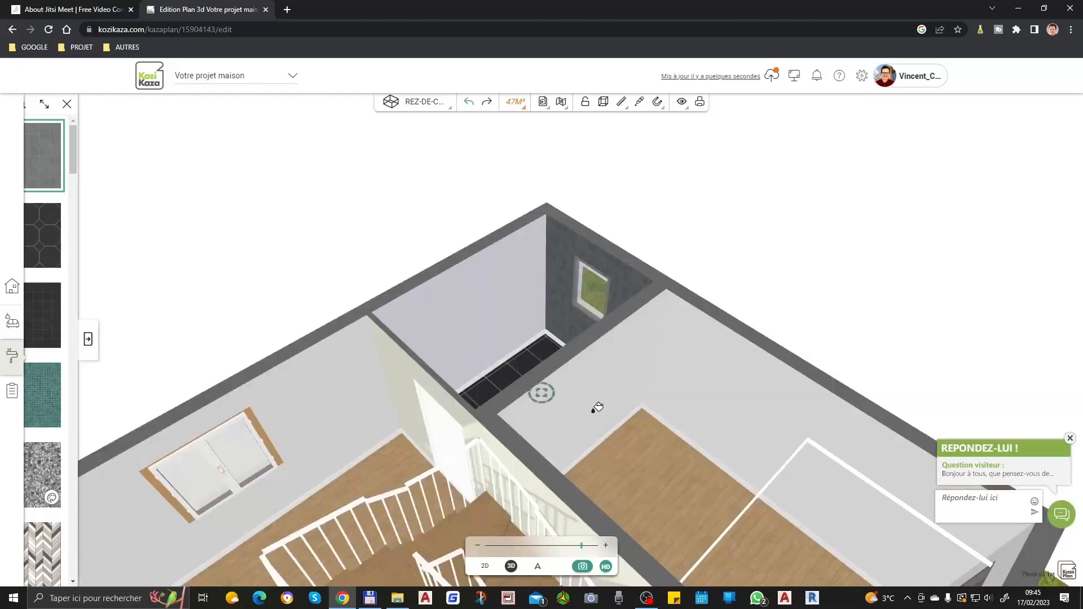
pyautogui.click(502, 315)
pyautogui.moveTo(502, 317)
pyautogui.mouseDown()
pyautogui.moveTo(630, 382)
pyautogui.moveTo(757, 319)
pyautogui.moveTo(631, 309)
pyautogui.moveTo(527, 273)
pyautogui.moveTo(660, 305)
pyautogui.mouseUp()
pyautogui.click(658, 307)
pyautogui.scroll(3, 561, 268)
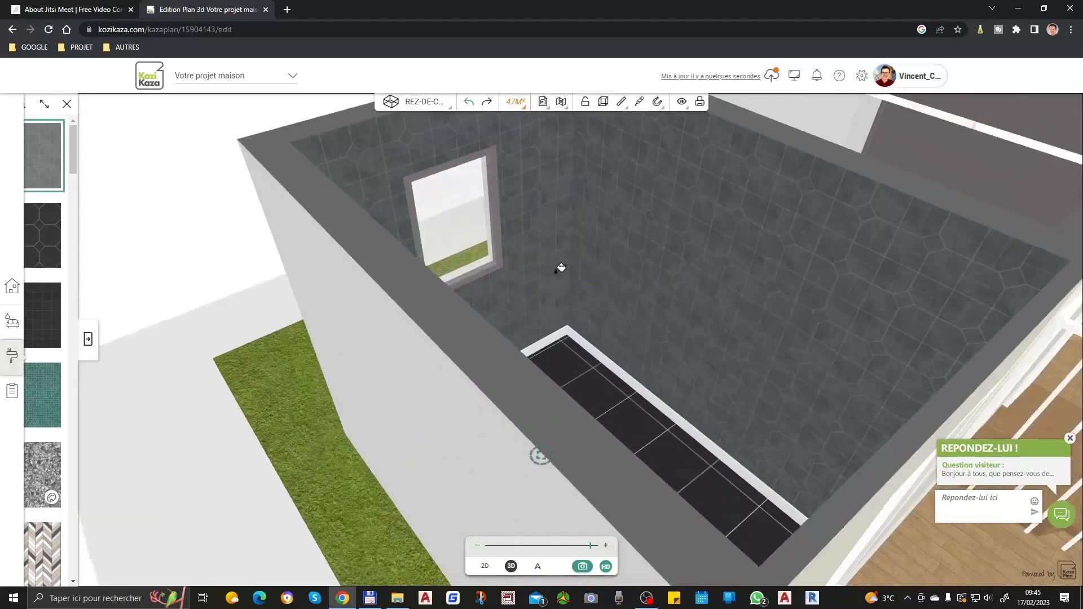
pyautogui.moveTo(726, 353); pyautogui.dragTo(937, 320)
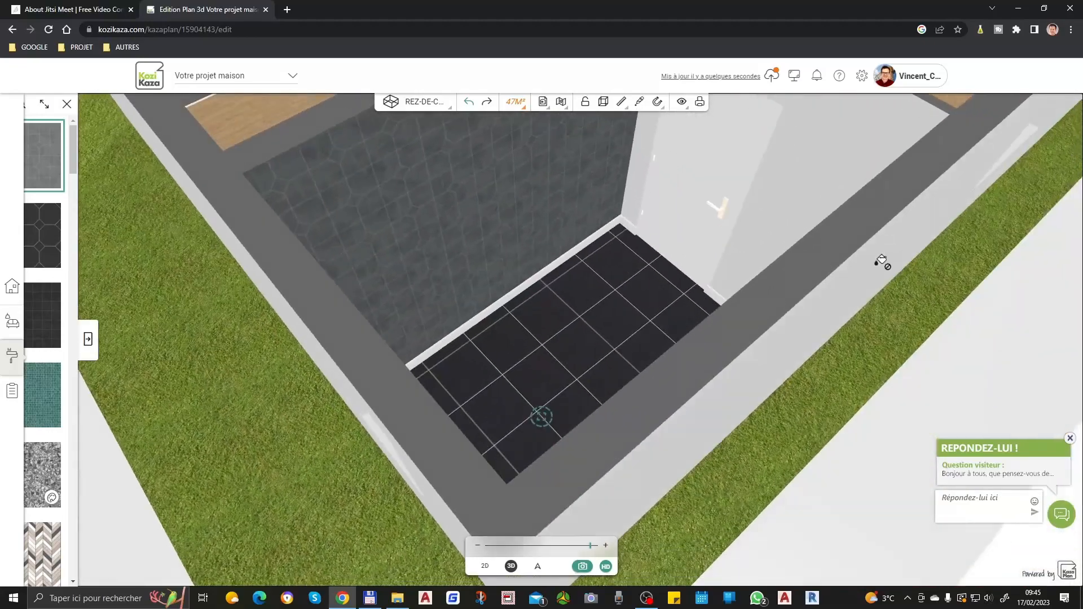
# Step: Look through the CARRELAGE SOL tiles and the DALLE & LAME PVC materials in the decoration catalogue
pyautogui.moveTo(816, 177); pyautogui.dragTo(353, 244)
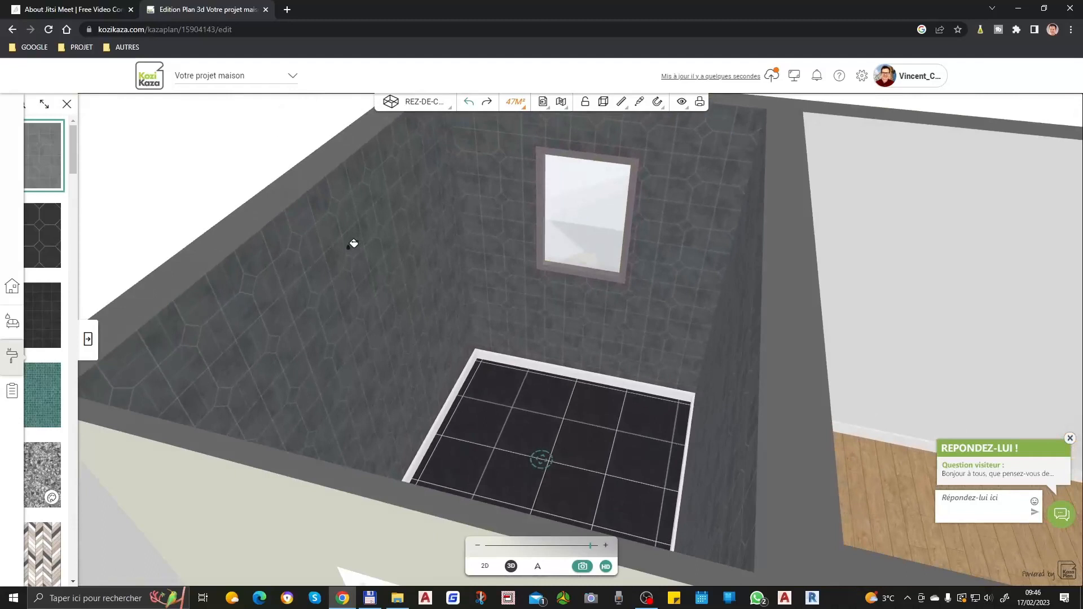
pyautogui.click(87, 339)
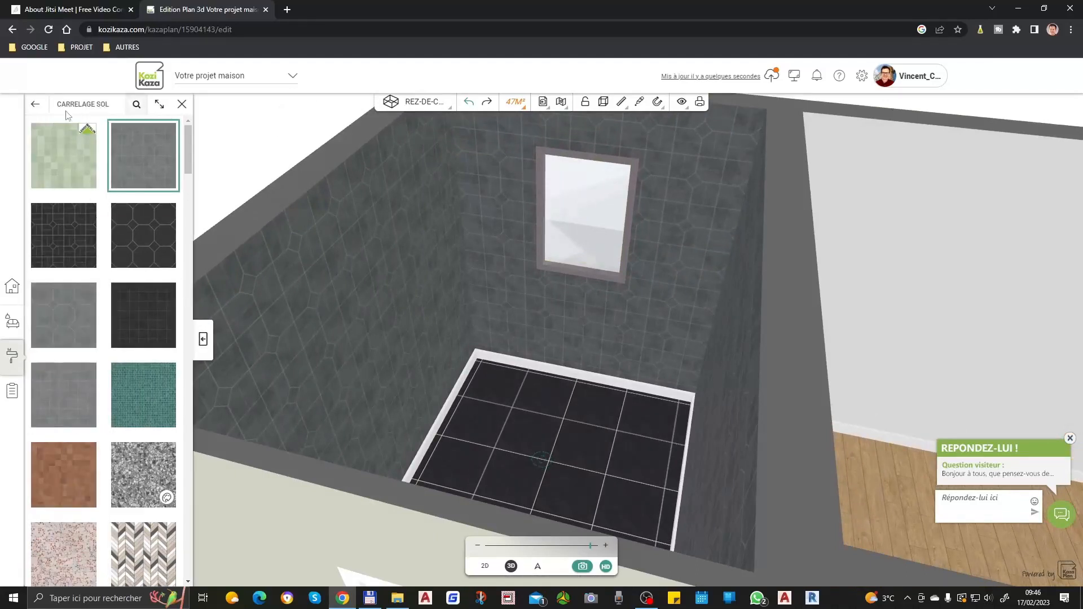
pyautogui.click(35, 103)
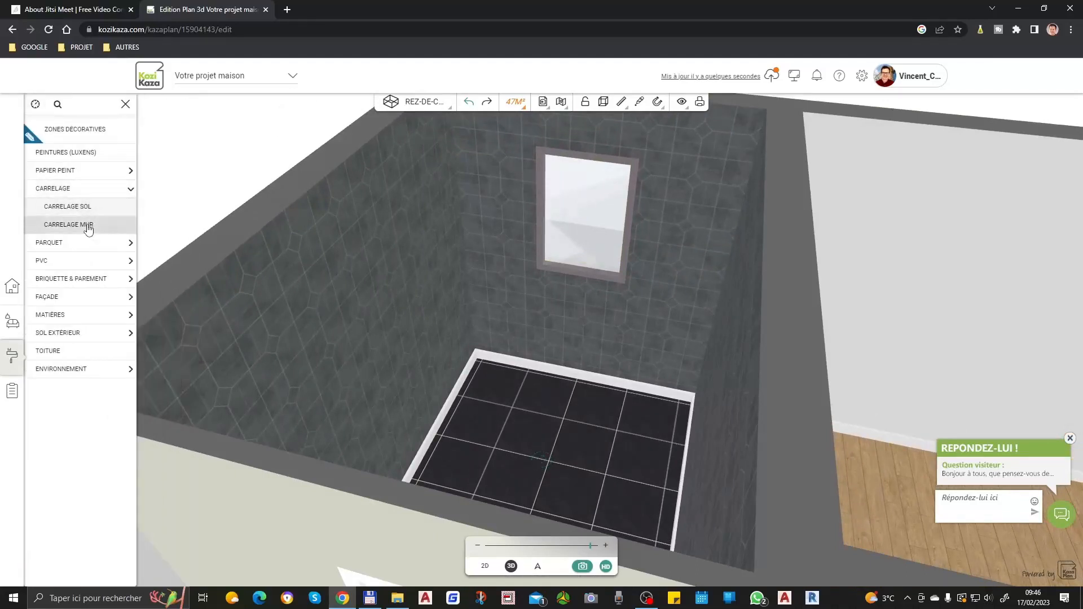
pyautogui.click(82, 212)
pyautogui.click(90, 210)
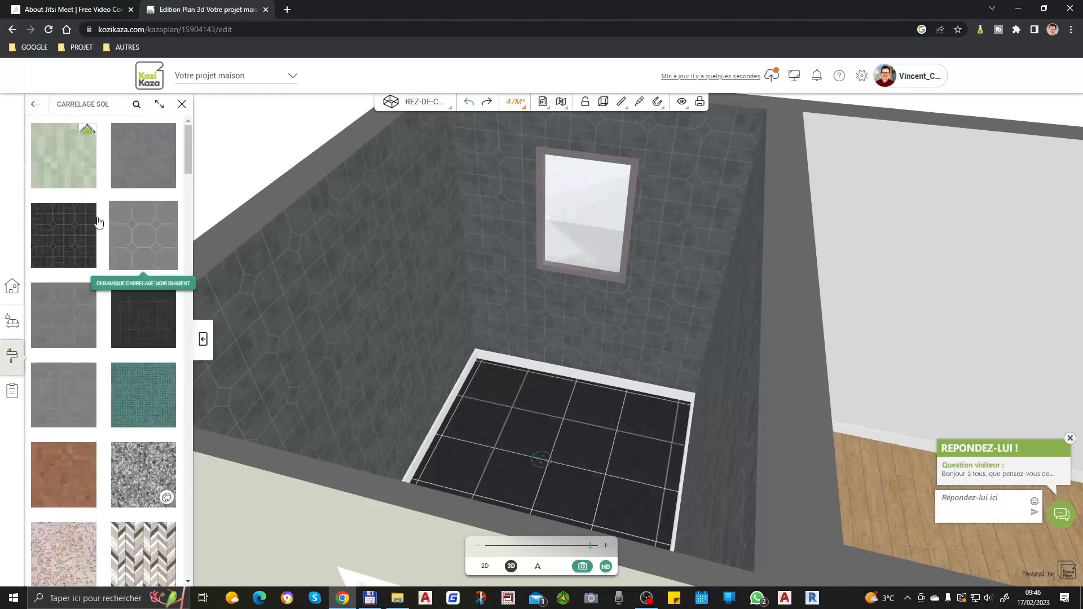
pyautogui.scroll(-10, 134, 370)
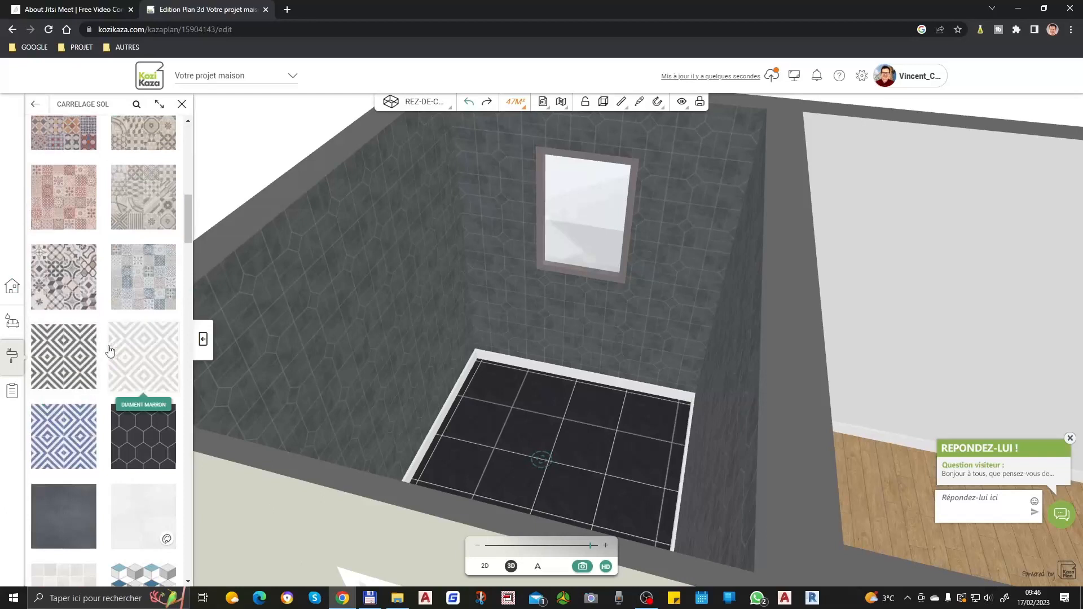
pyautogui.scroll(-4, 143, 302)
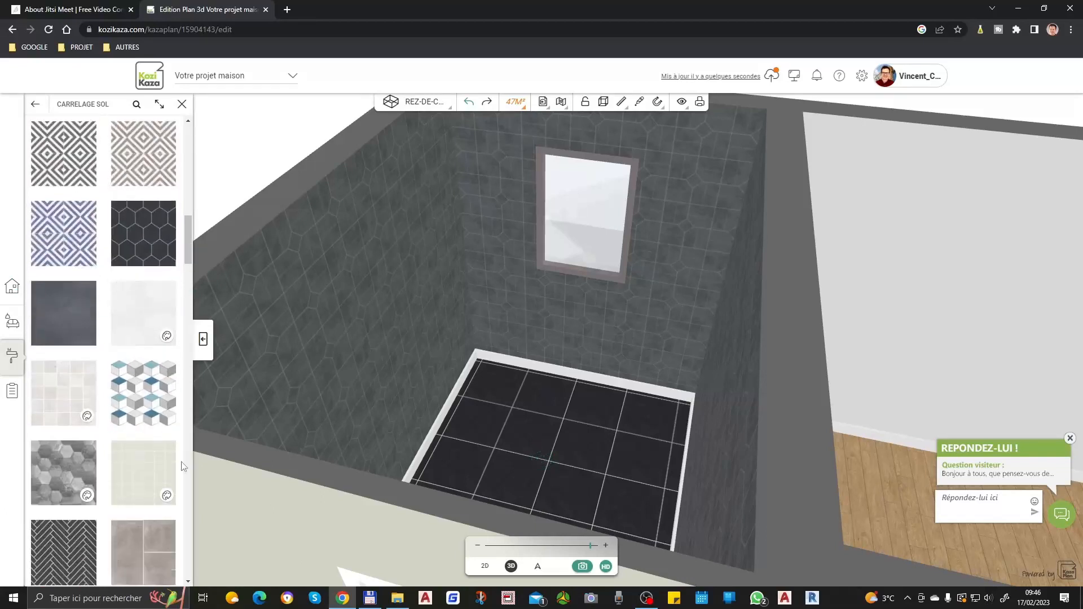
pyautogui.scroll(-8, 141, 429)
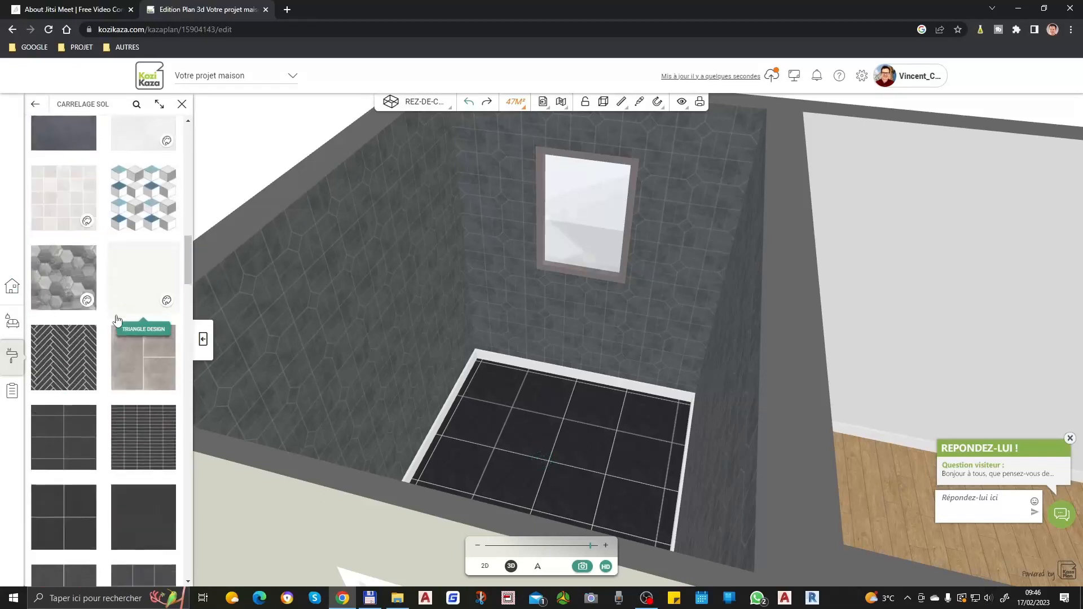
pyautogui.scroll(-5, 110, 394)
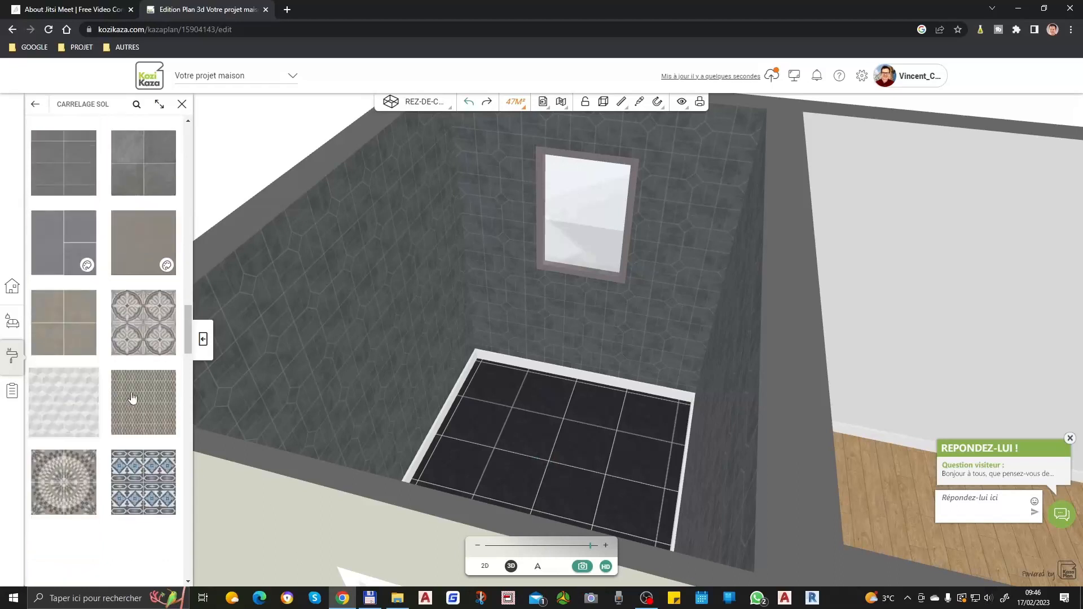
pyautogui.scroll(-3, 130, 389)
pyautogui.scroll(3, 137, 377)
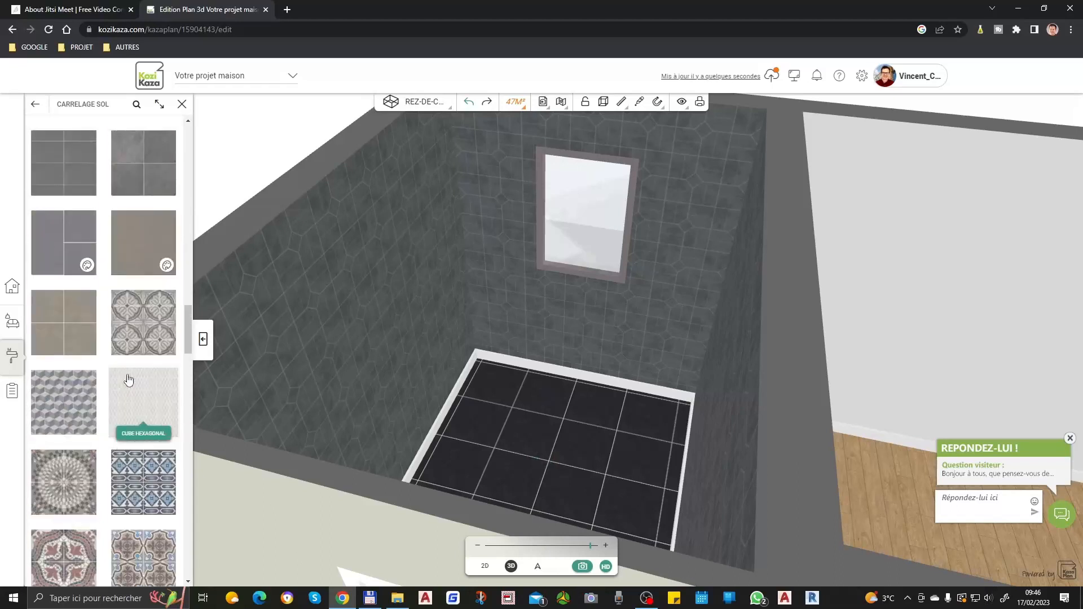
pyautogui.click(183, 105)
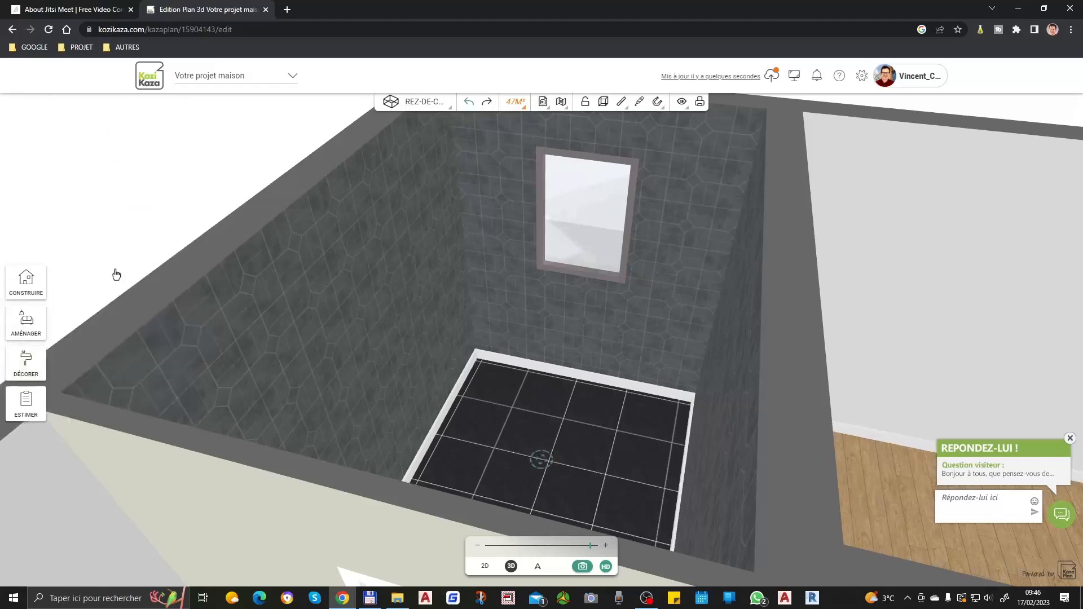
pyautogui.click(27, 374)
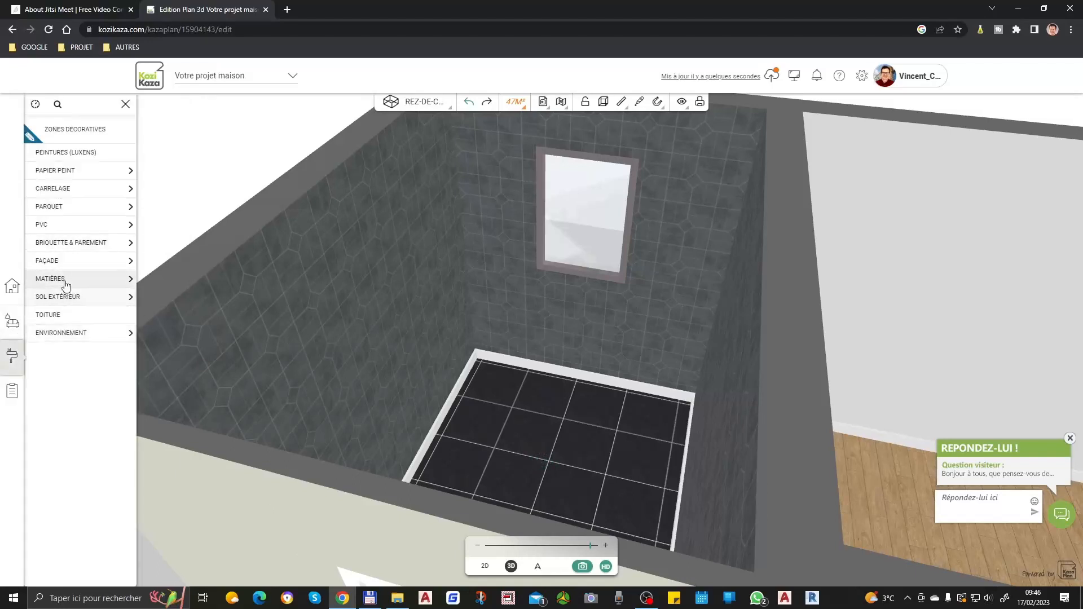
pyautogui.click(56, 224)
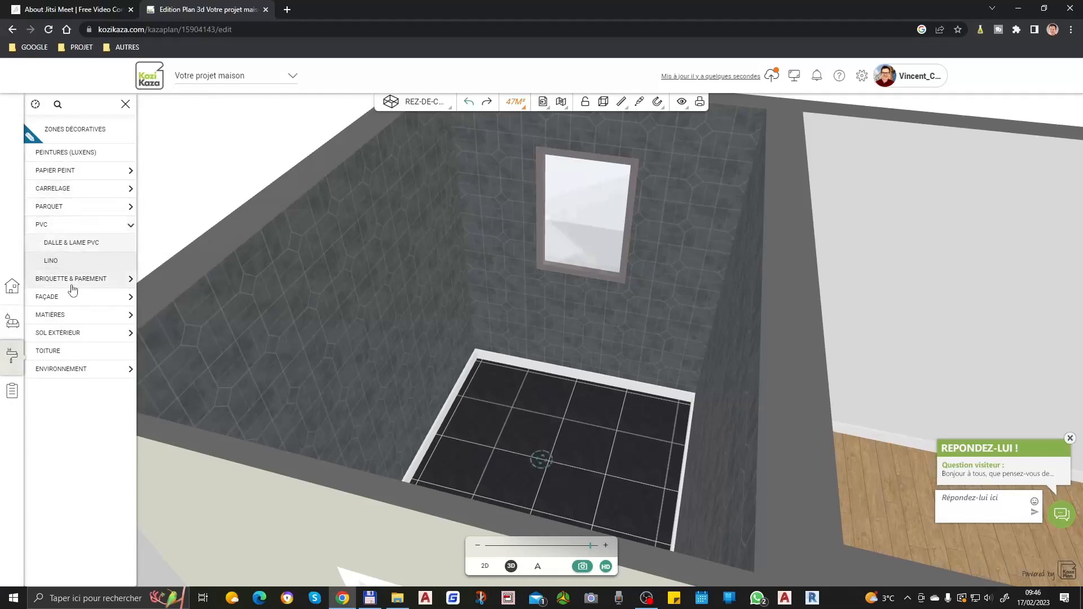
pyautogui.click(78, 244)
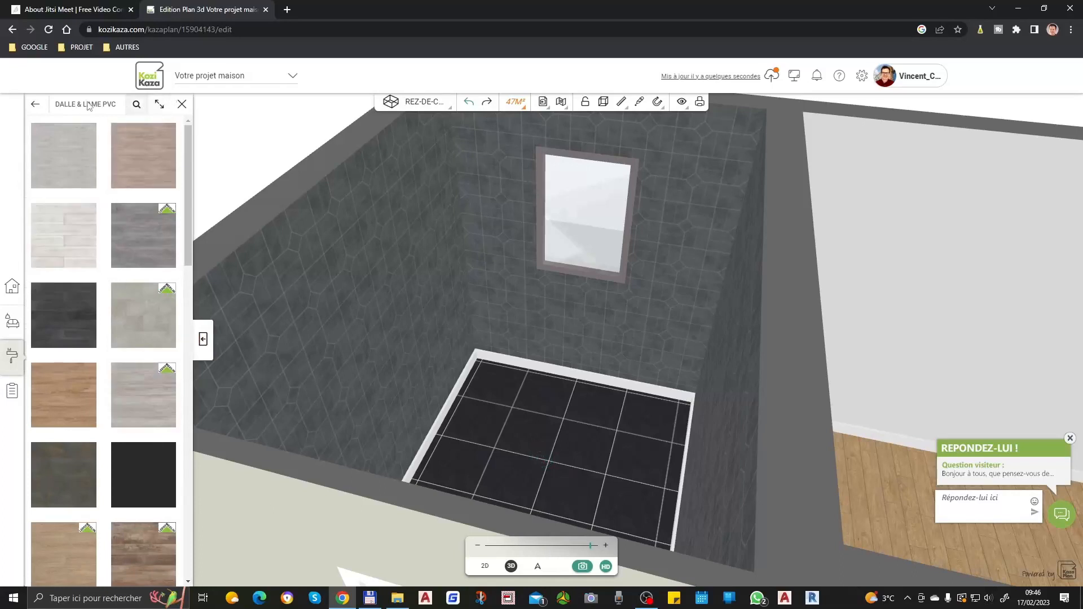
pyautogui.click(33, 105)
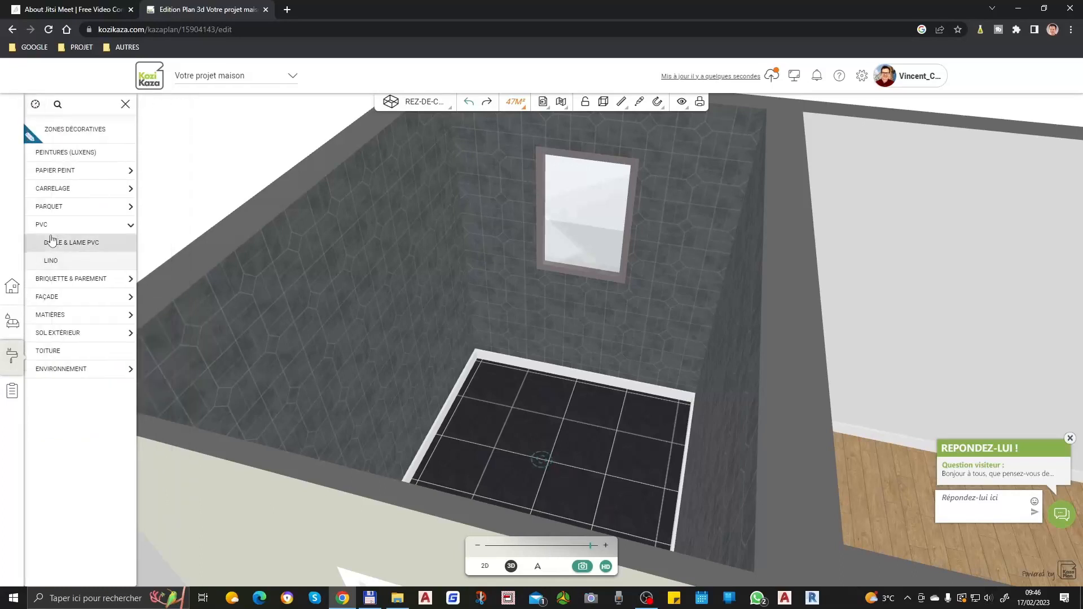
# Step: Cover the ground floor's front façade with the white stone from FAÇADE > PIERRE, including the strips beside the front door and garage door
pyautogui.click(72, 296)
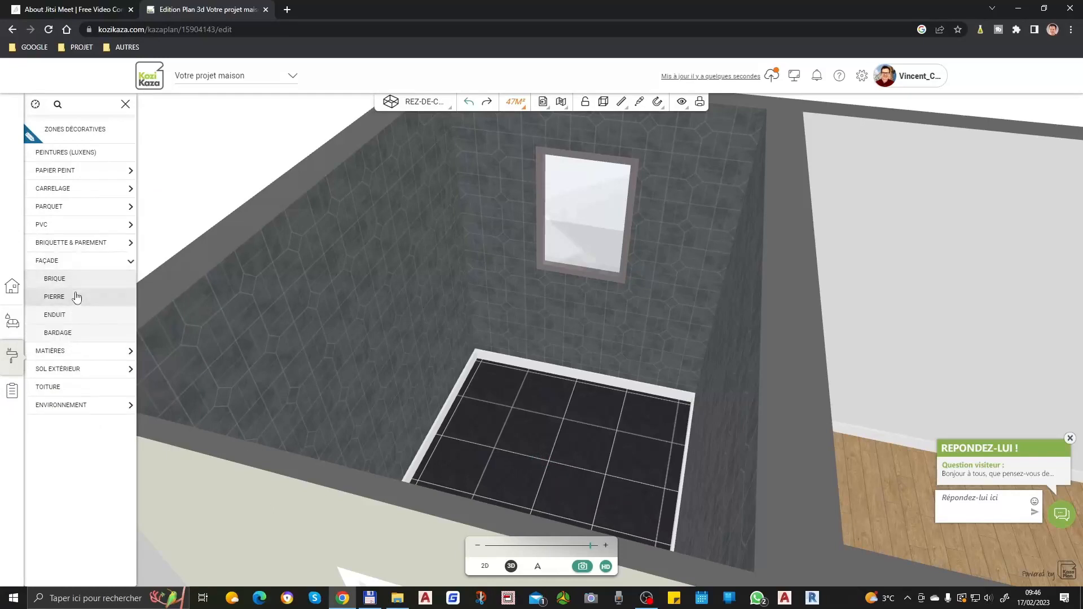
pyautogui.click(73, 297)
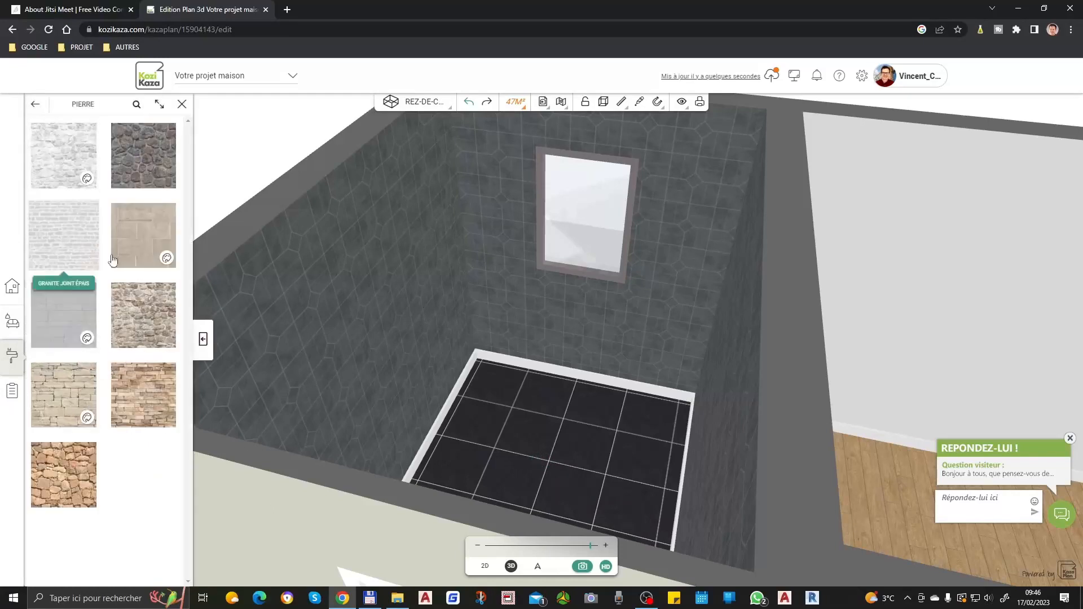
pyautogui.click(57, 155)
pyautogui.scroll(-6, 213, 197)
pyautogui.moveTo(687, 459)
pyautogui.mouseDown()
pyautogui.moveTo(568, 305)
pyautogui.moveTo(564, 329)
pyautogui.mouseUp()
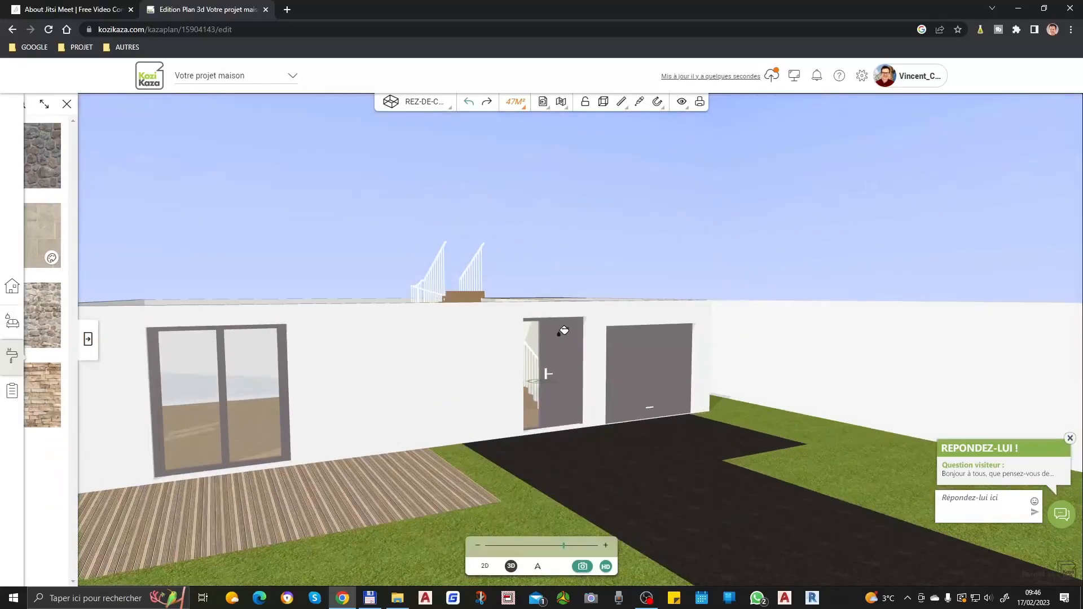
pyautogui.click(380, 351)
pyautogui.click(484, 361)
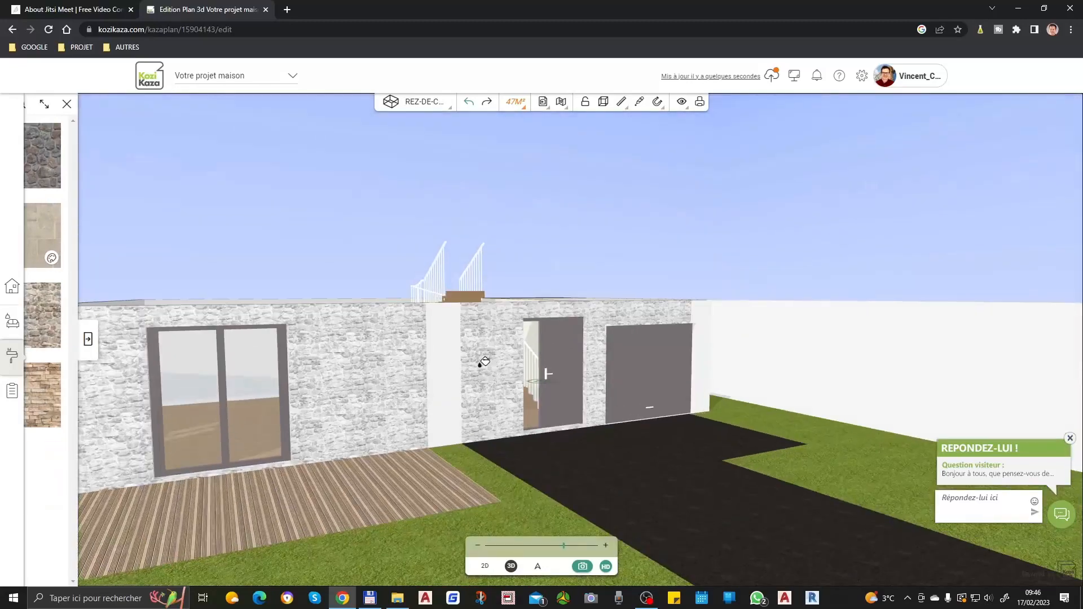
pyautogui.click(454, 316)
pyautogui.moveTo(563, 392)
pyautogui.mouseDown()
pyautogui.moveTo(544, 416)
pyautogui.moveTo(574, 351)
pyautogui.mouseUp()
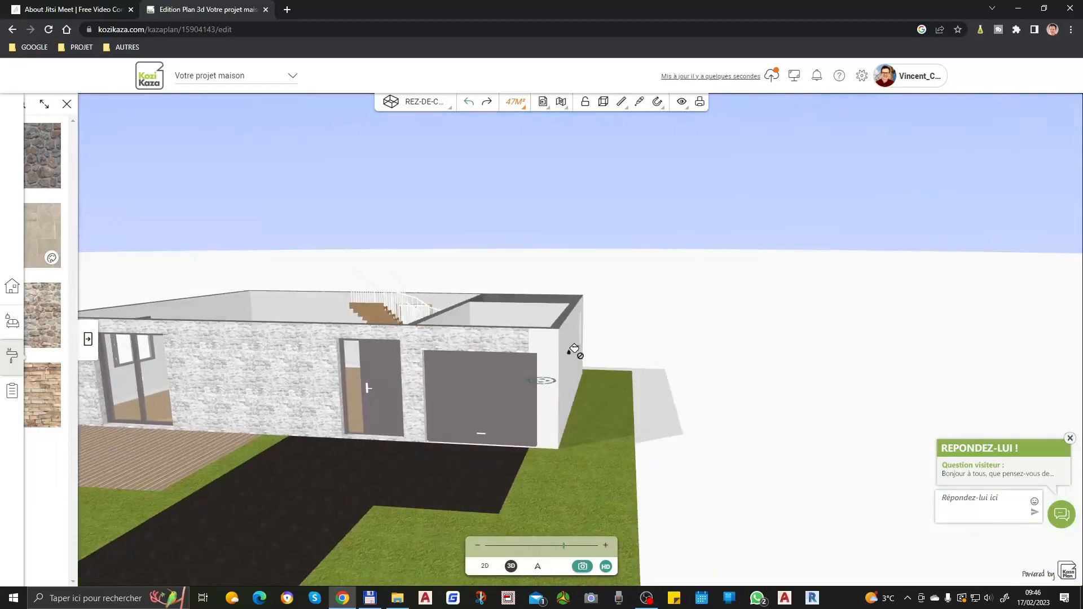
pyautogui.scroll(3, 573, 348)
pyautogui.click(555, 342)
pyautogui.scroll(-5, 654, 333)
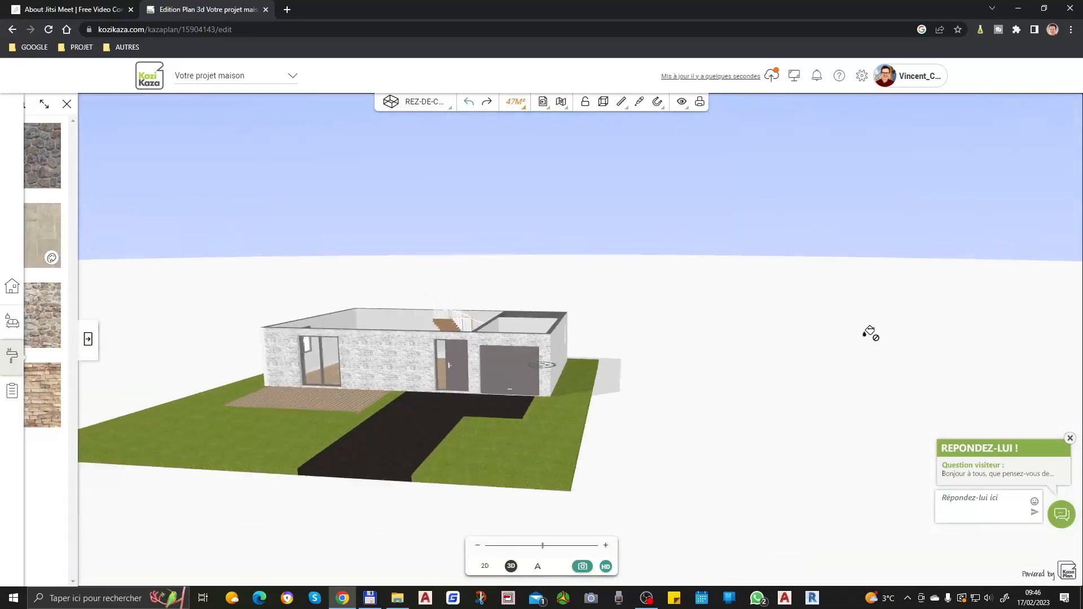
# Step: Apply the same white stone to the ground floor's side and rear exterior walls
pyautogui.scroll(5, 268, 309)
pyautogui.moveTo(378, 348); pyautogui.dragTo(385, 338)
pyautogui.click(208, 365)
pyautogui.moveTo(574, 505); pyautogui.dragTo(387, 491)
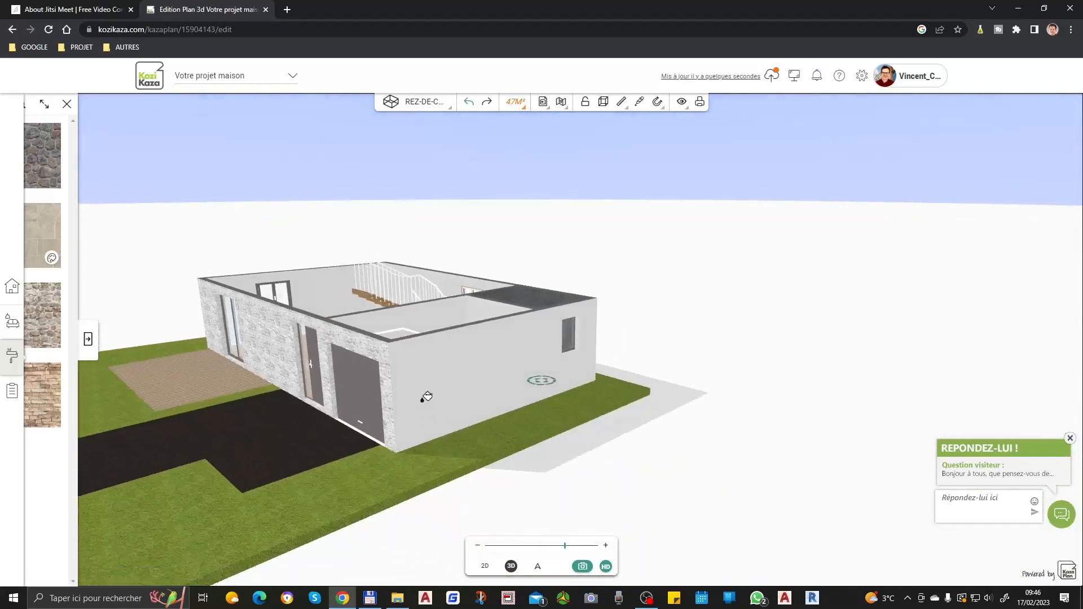
pyautogui.click(470, 389)
pyautogui.moveTo(607, 341); pyautogui.dragTo(563, 362)
pyautogui.moveTo(853, 331); pyautogui.dragTo(677, 423)
pyautogui.scroll(-2, 391, 362)
pyautogui.moveTo(842, 410); pyautogui.dragTo(606, 394)
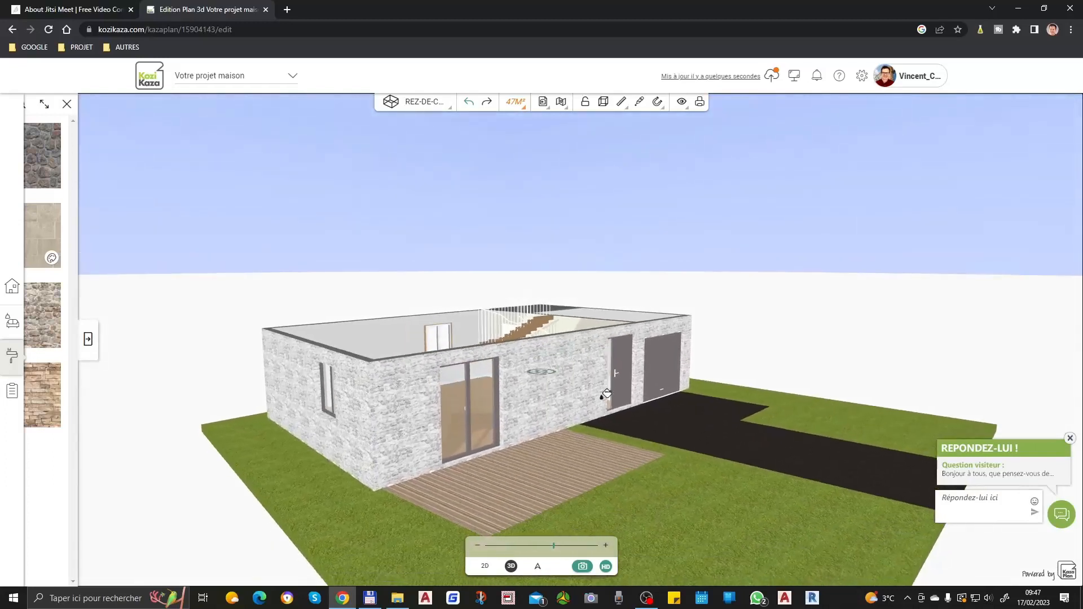
pyautogui.scroll(1, 536, 361)
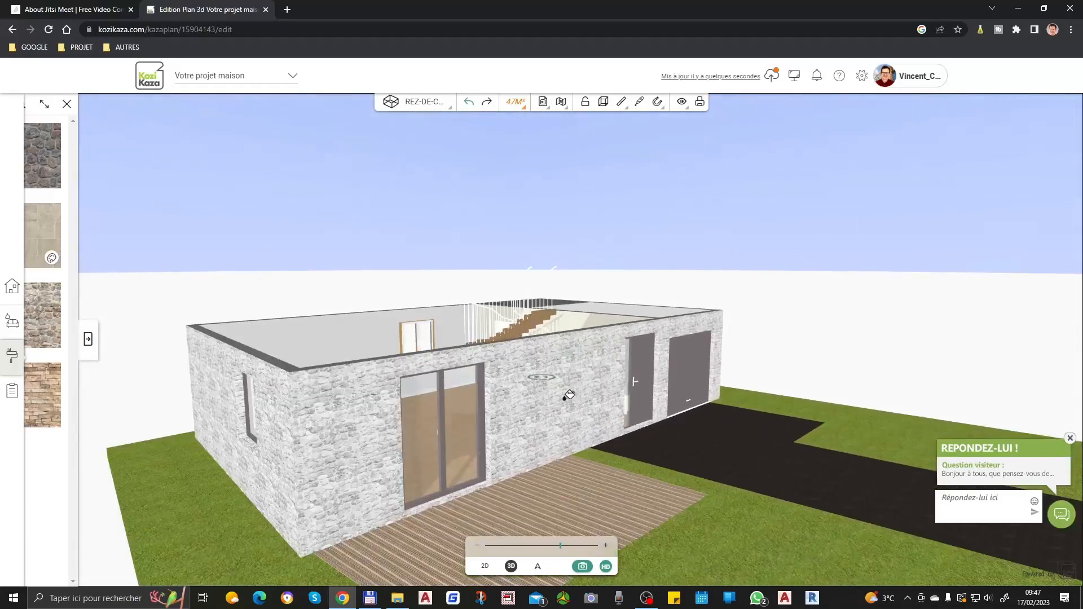
# Step: Switch the displayed level from the ground floor to COMBLES, checking 1ER ÉTAGE along the way
pyautogui.click(438, 104)
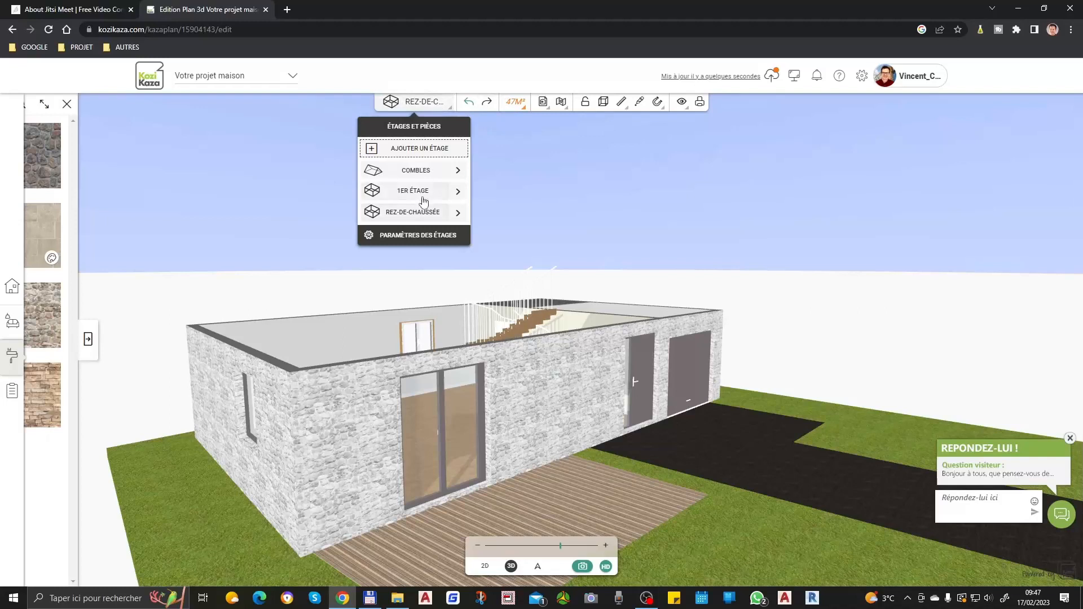
pyautogui.click(422, 171)
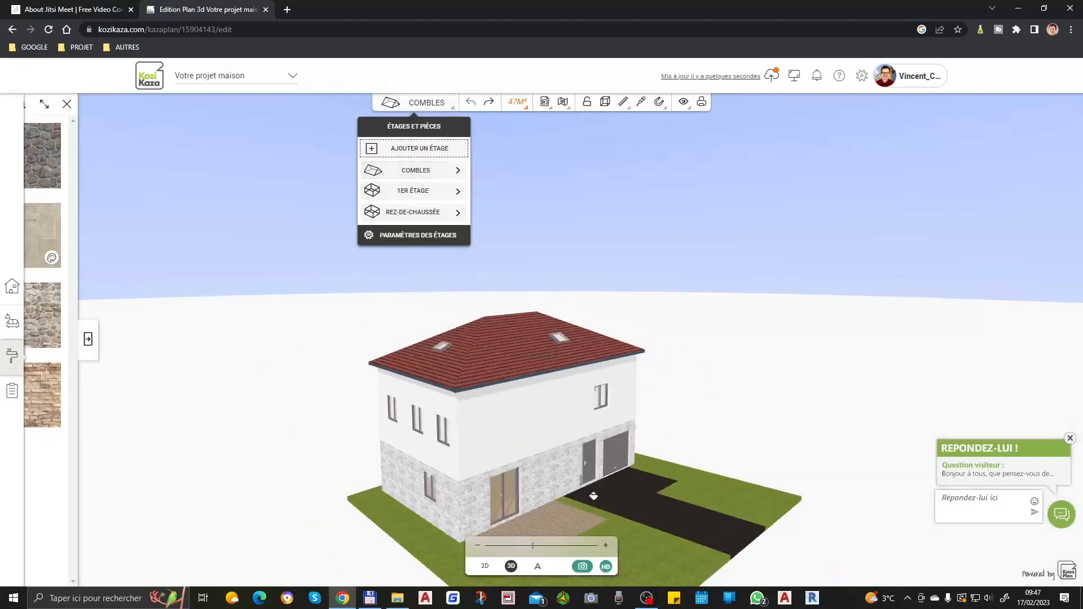
pyautogui.scroll(-1, 641, 502)
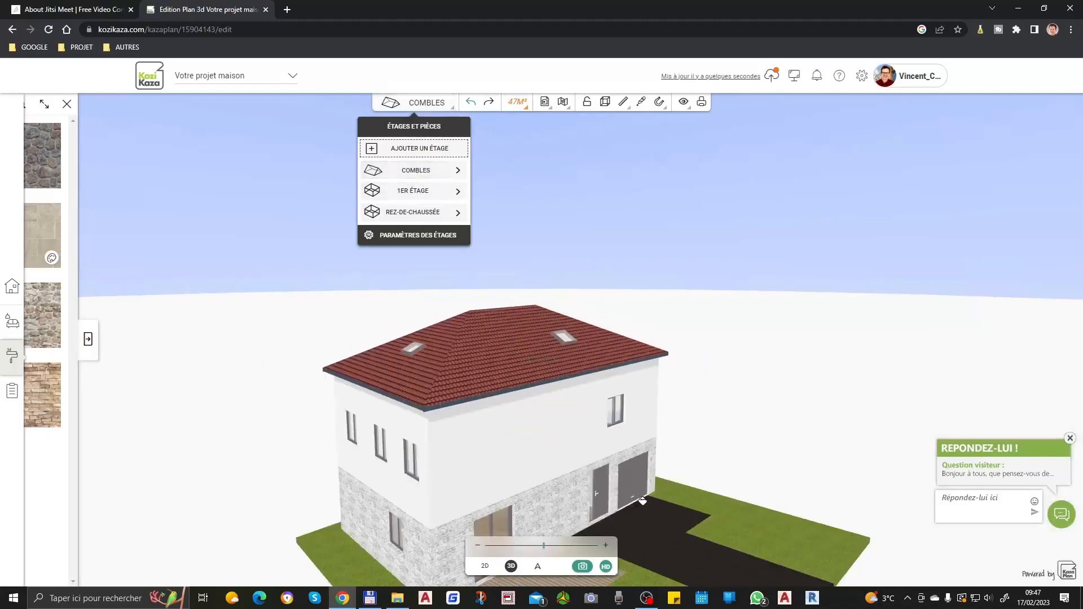
pyautogui.click(408, 192)
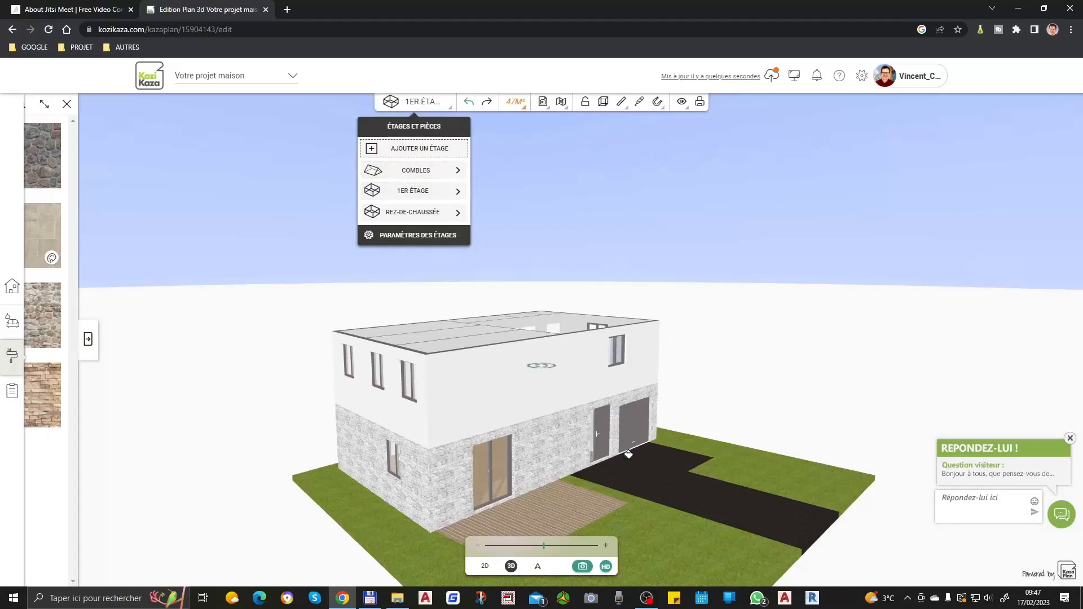
pyautogui.click(417, 171)
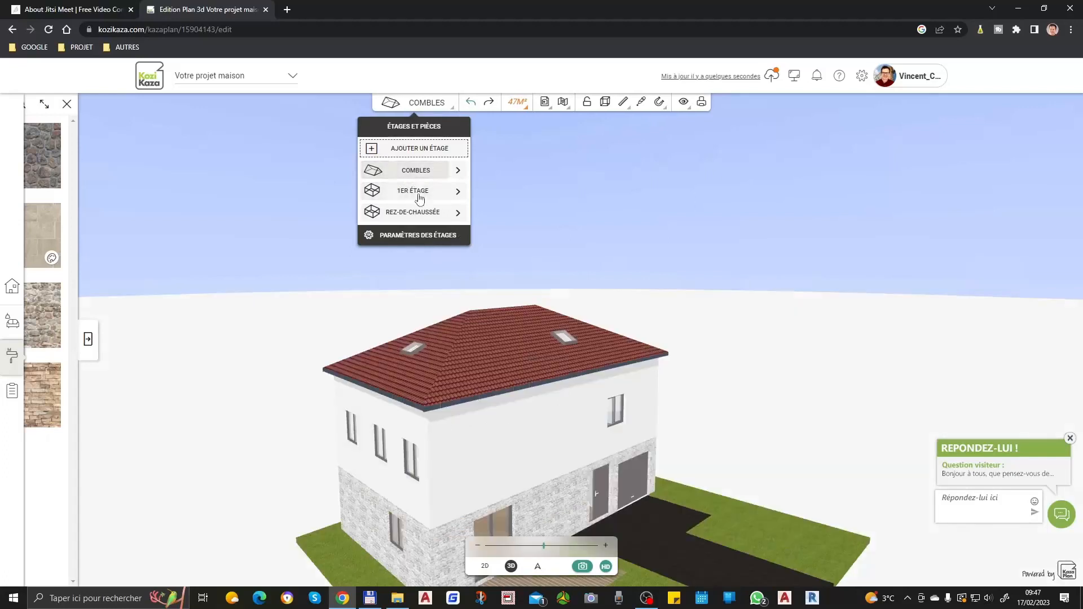
# Step: Cover the upper storey's front wall and three-window side wall with the white stone, including the bands under the roof
pyautogui.click(569, 439)
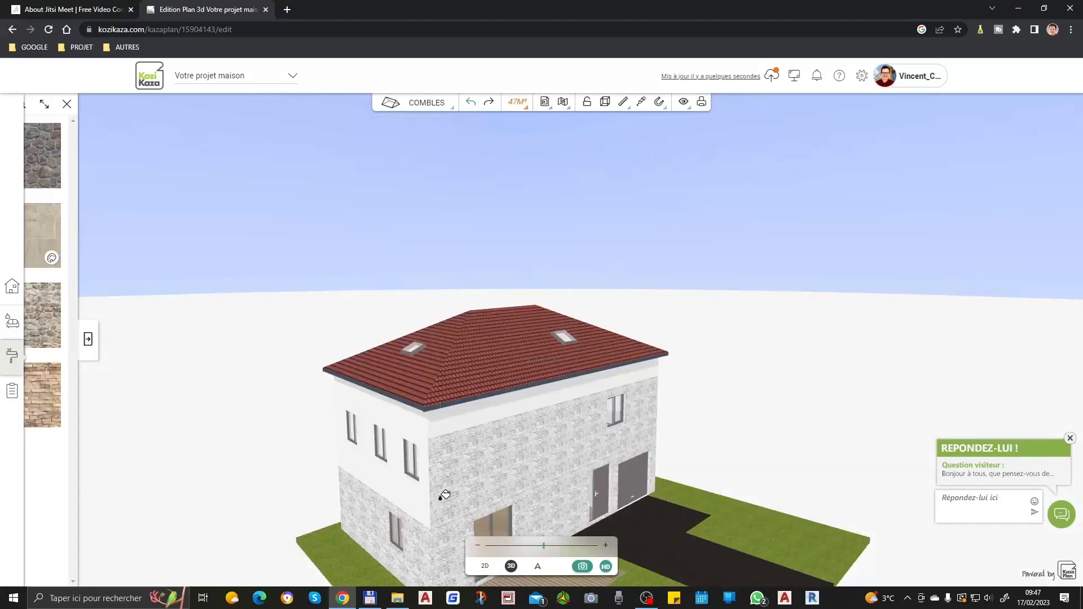
pyautogui.click(406, 495)
pyautogui.click(484, 418)
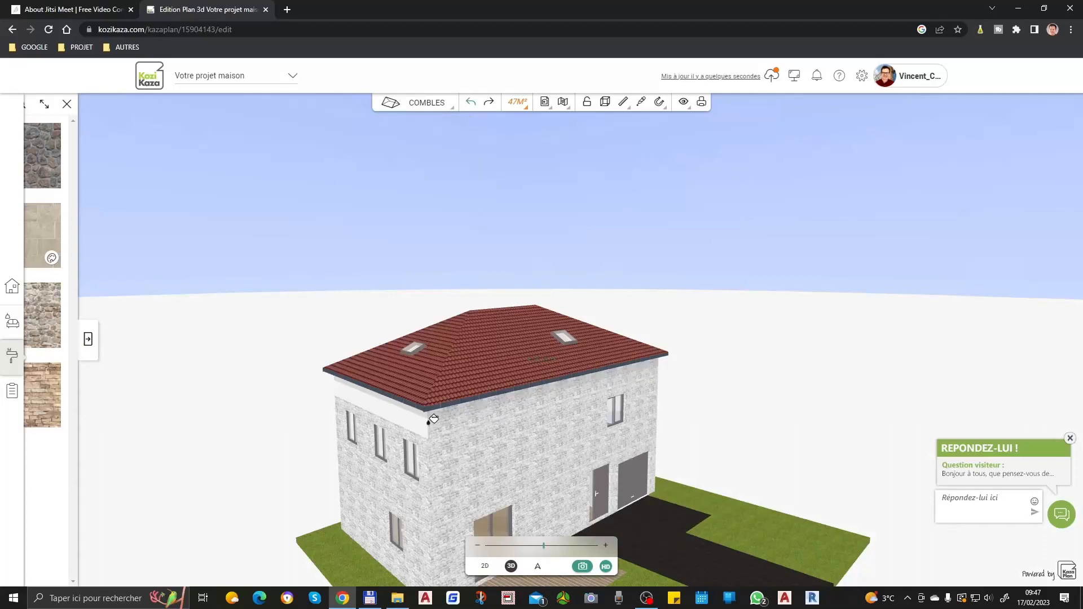
pyautogui.click(427, 417)
# Step: Apply the white stone to the upper storey's garage-side and rear walls, including the bands under the roof
pyautogui.moveTo(701, 435); pyautogui.dragTo(419, 432)
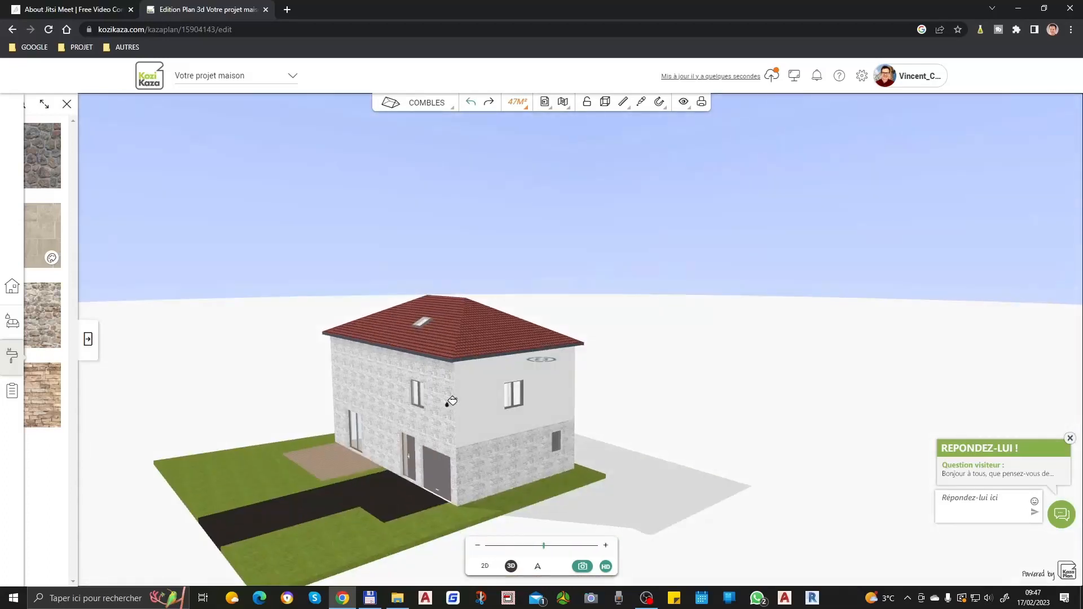
pyautogui.click(489, 403)
pyautogui.click(515, 360)
pyautogui.moveTo(616, 407); pyautogui.dragTo(356, 436)
pyautogui.click(566, 364)
pyautogui.moveTo(718, 379)
pyautogui.mouseDown()
pyautogui.moveTo(691, 358)
pyautogui.moveTo(362, 389)
pyautogui.mouseUp()
pyautogui.click(641, 328)
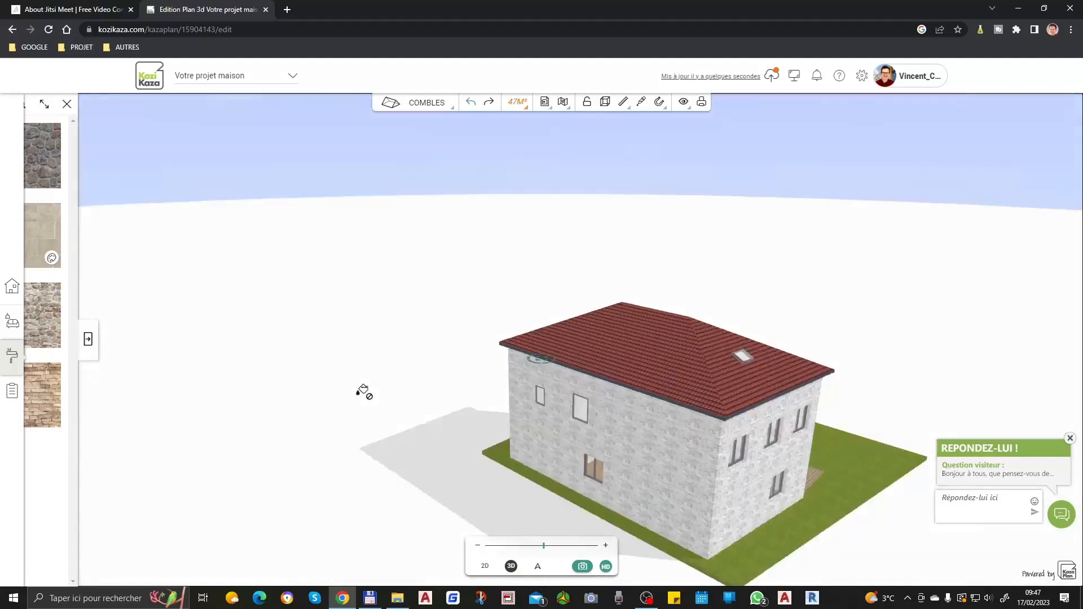
# Step: Switch the displayed level from COMBLES to REZ-DE-CHAUSSÉE, passing through 1ER ÉTAGE, and view the ground-floor interior from above
pyautogui.moveTo(810, 436); pyautogui.dragTo(560, 419)
pyautogui.scroll(-4, 557, 422)
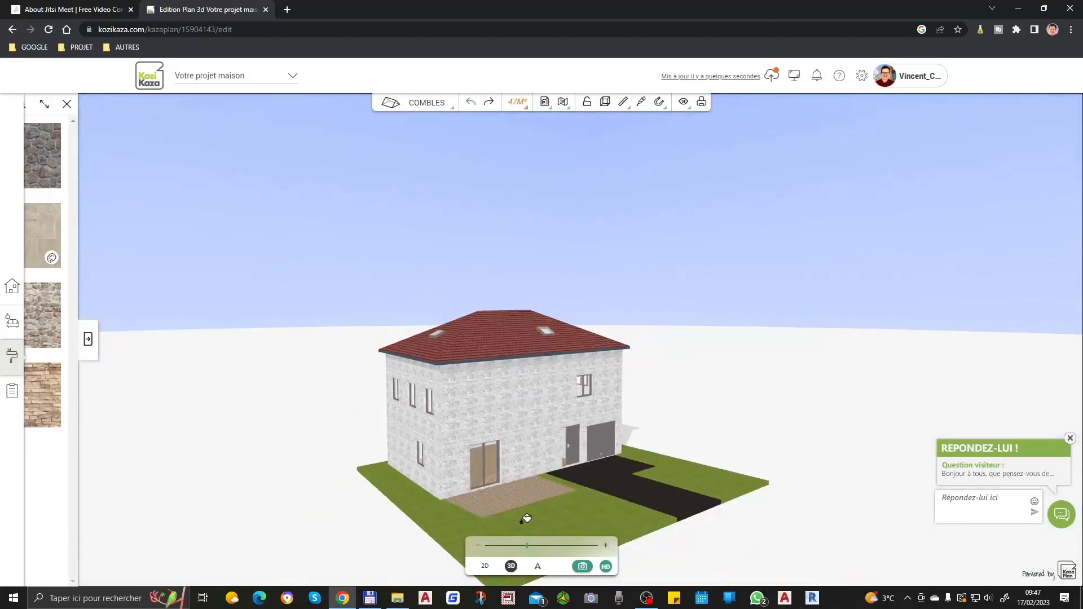
pyautogui.scroll(5, 556, 478)
pyautogui.scroll(-2, 601, 226)
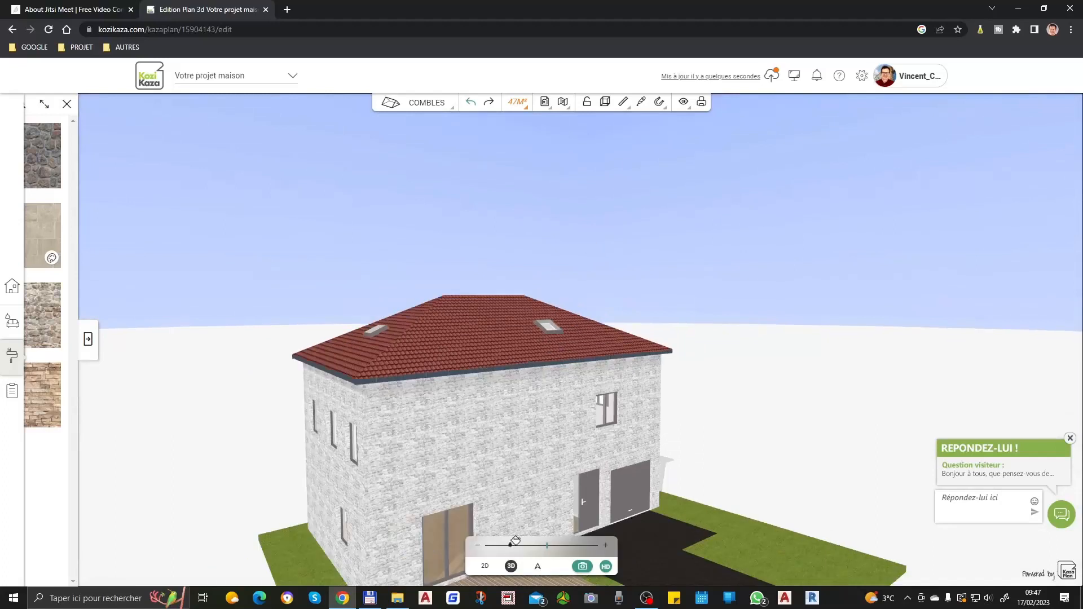
pyautogui.click(420, 104)
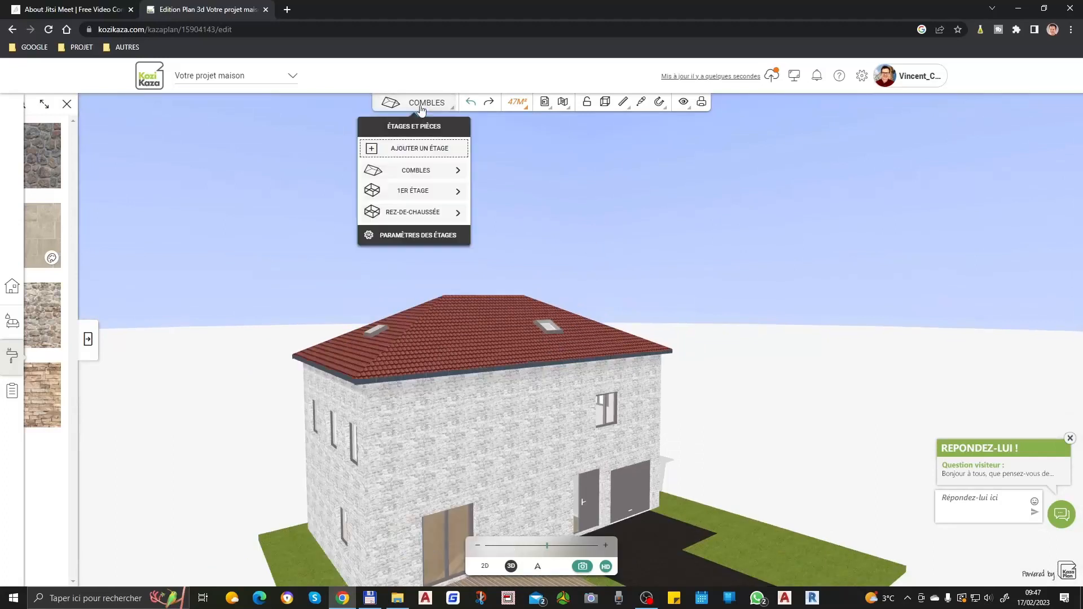
pyautogui.click(422, 195)
pyautogui.click(428, 225)
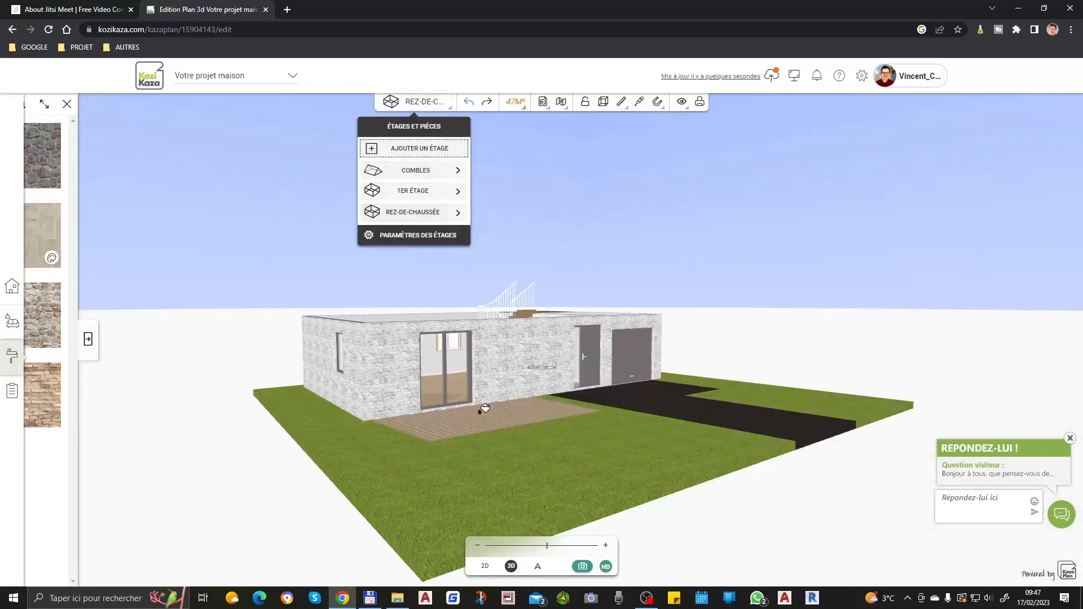
pyautogui.scroll(3, 479, 293)
pyautogui.moveTo(515, 337); pyautogui.dragTo(465, 395)
pyautogui.scroll(-3, 770, 343)
pyautogui.scroll(3, 215, 383)
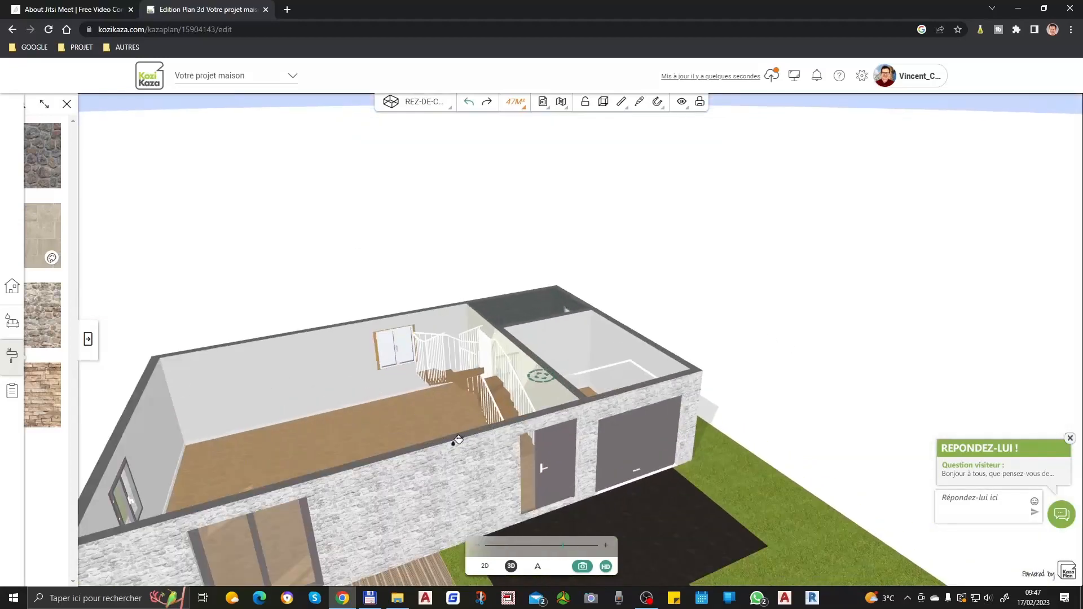
# Step: Leave the PIERRE façade textures and close the decoration catalogue
pyautogui.click(88, 340)
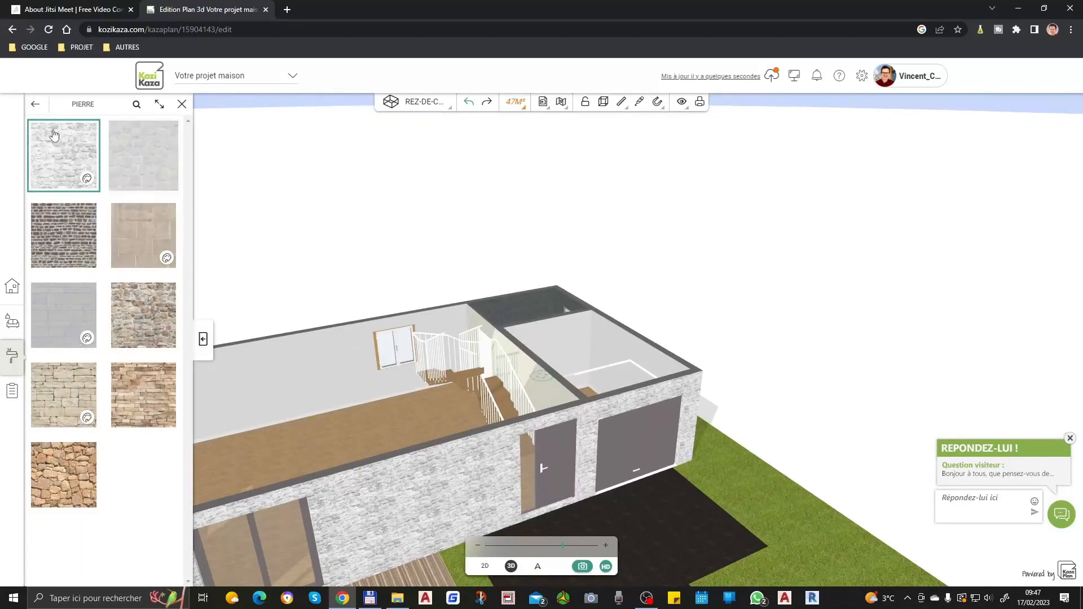
pyautogui.click(35, 103)
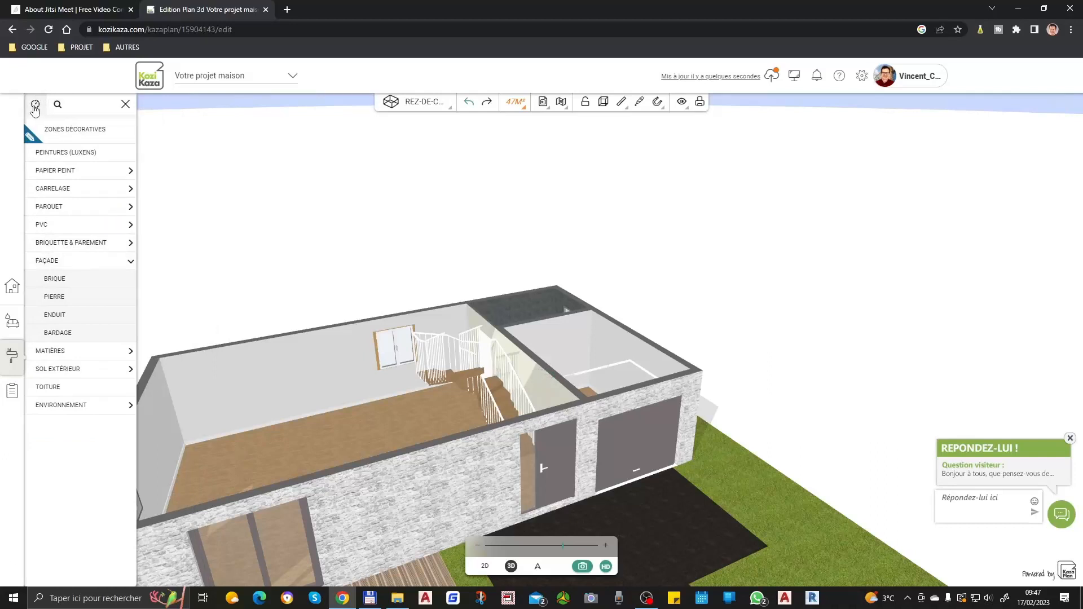
pyautogui.click(125, 105)
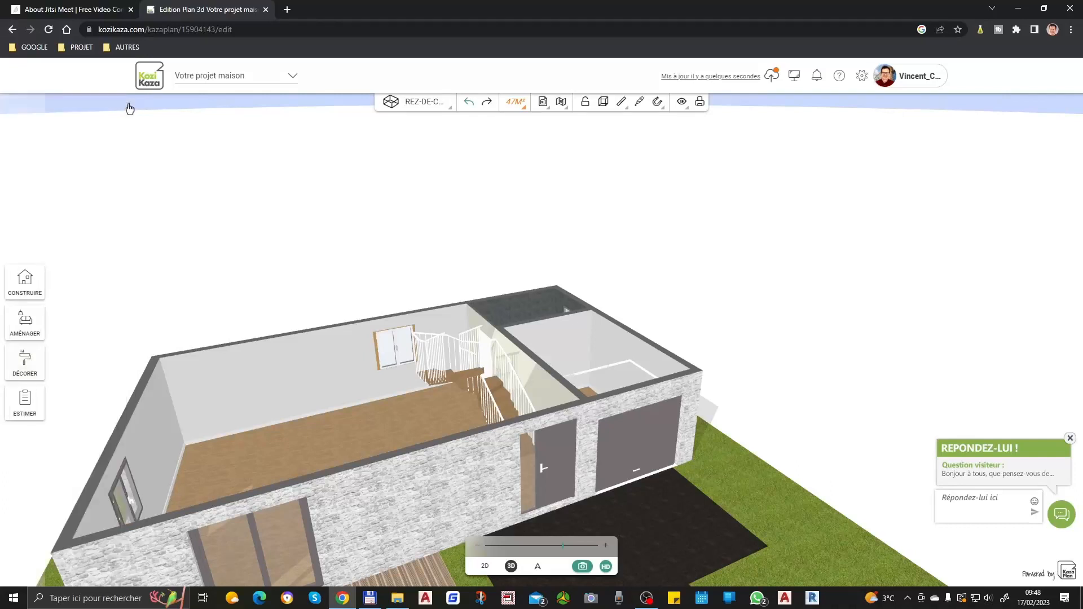
# Step: Browse the enlarged decoration catalogue's TOITURE category to examine the available roof textures
pyautogui.click(33, 362)
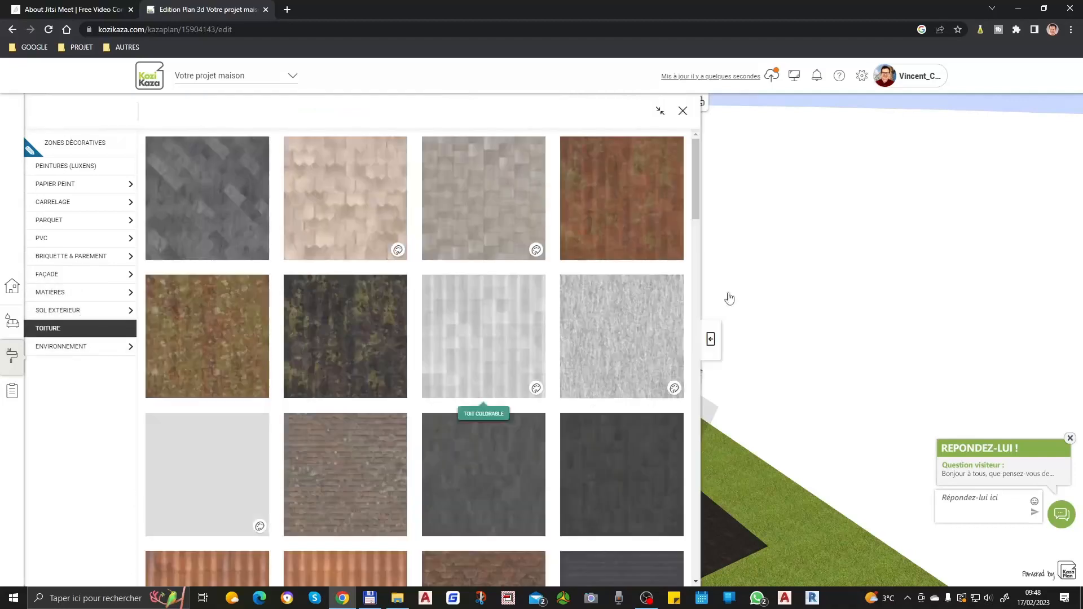
pyautogui.scroll(-10, 551, 210)
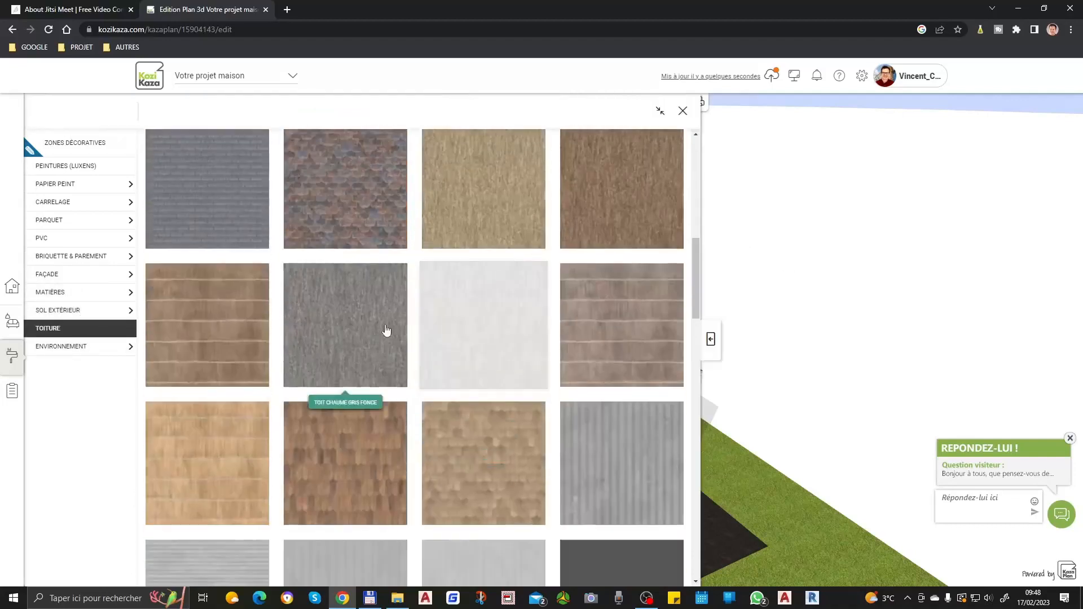
pyautogui.scroll(-5, 431, 344)
pyautogui.scroll(-5, 502, 409)
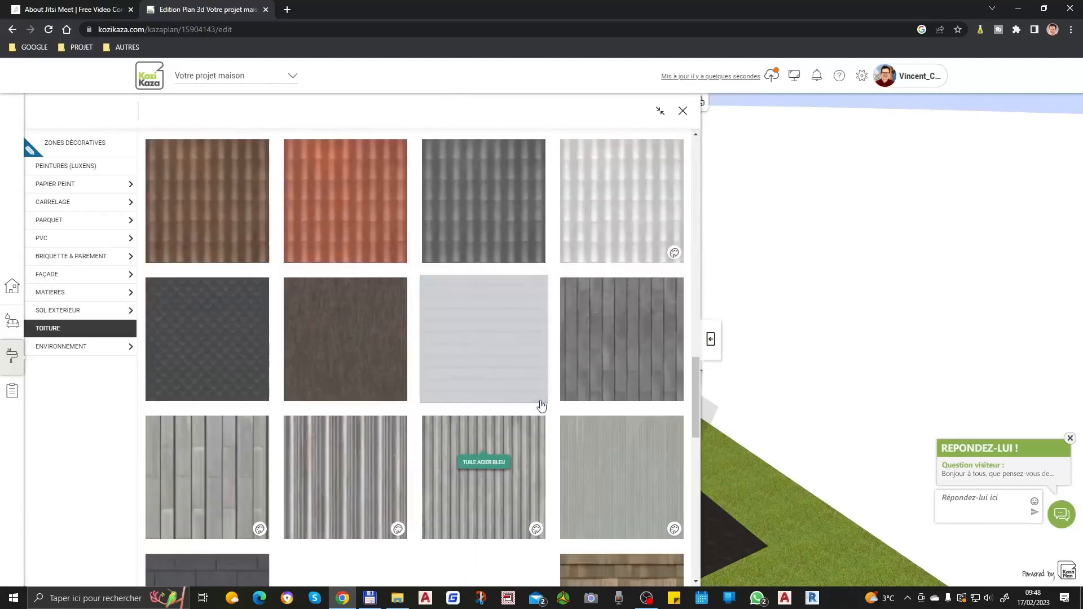
pyautogui.scroll(-5, 588, 364)
pyautogui.scroll(10, 587, 364)
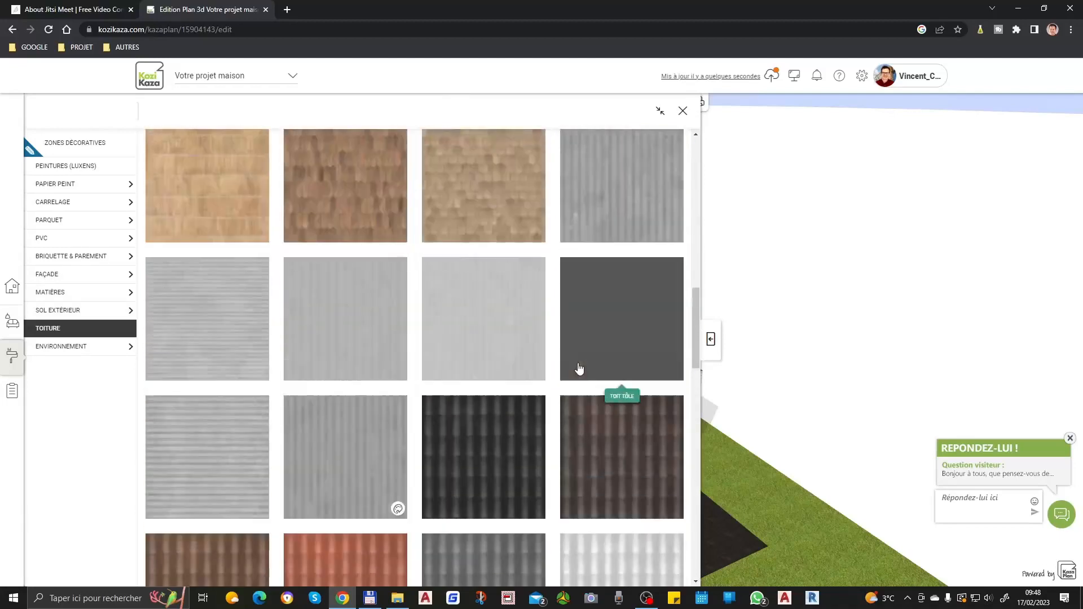
pyautogui.scroll(5, 581, 364)
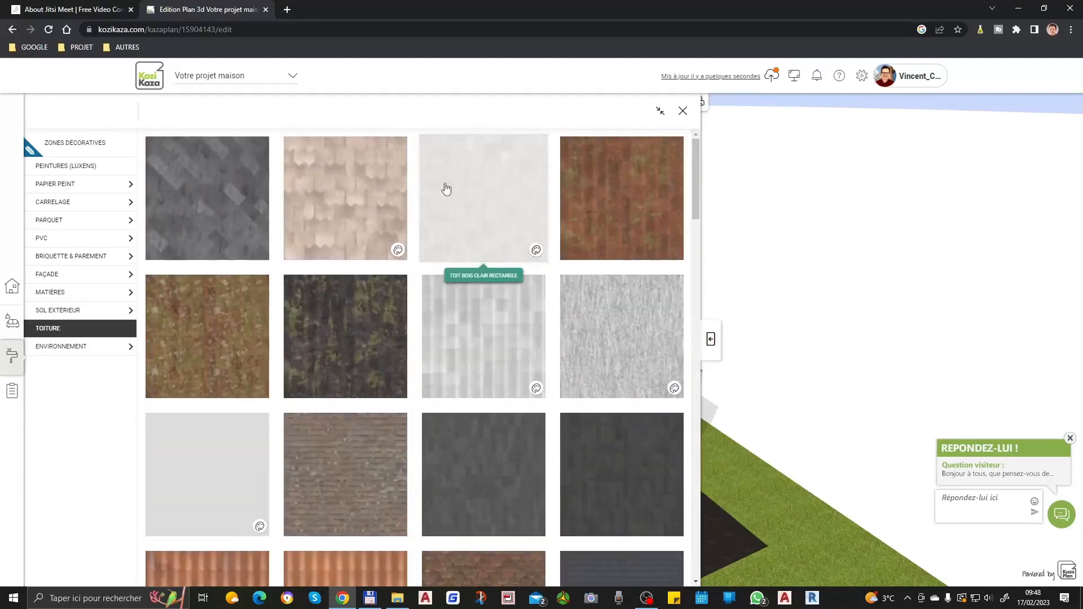
# Step: Close the roof texture catalogue and save the house project
pyautogui.click(683, 111)
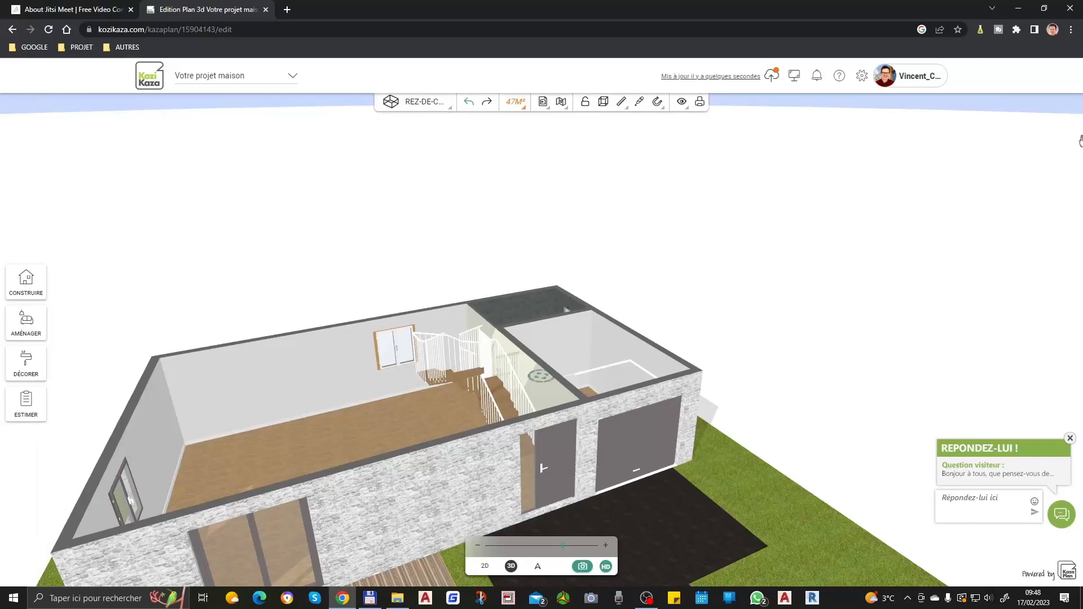
pyautogui.click(770, 76)
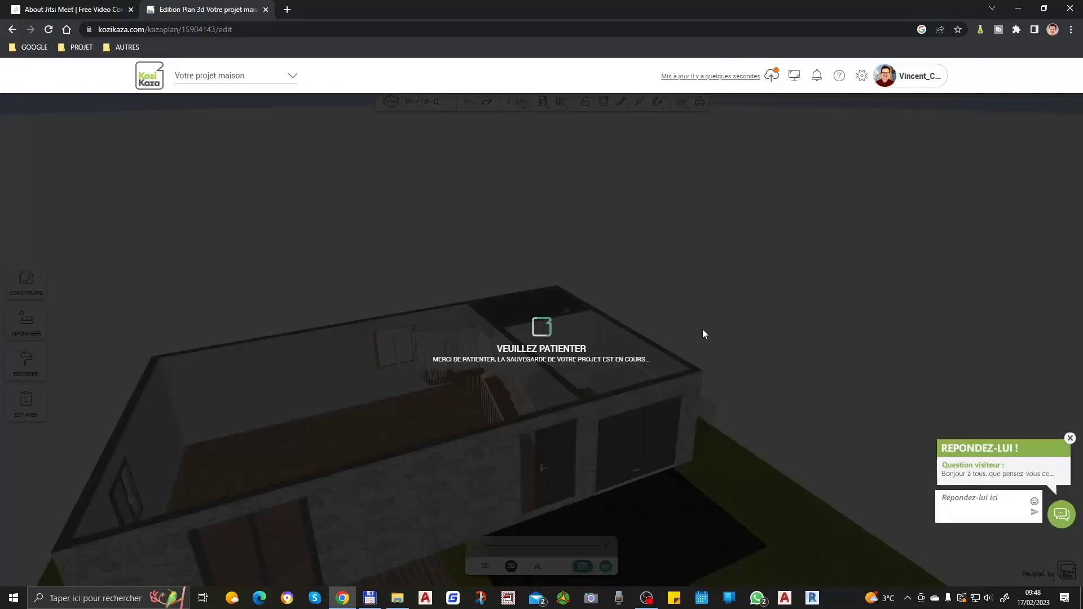